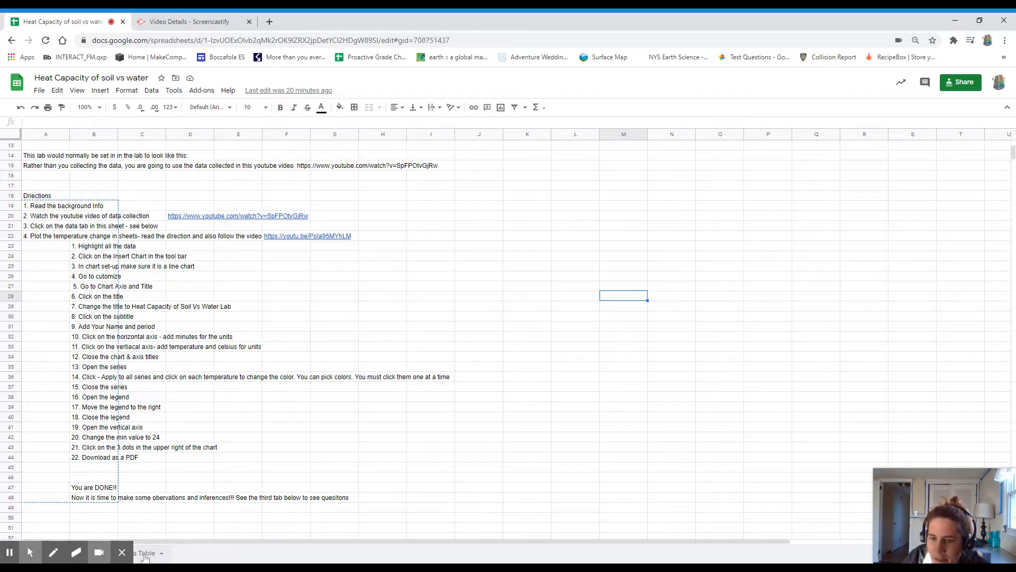
# Go to the temperature data sheet and select its existing line chart
pyautogui.click(145, 553)
pyautogui.click(382, 415)
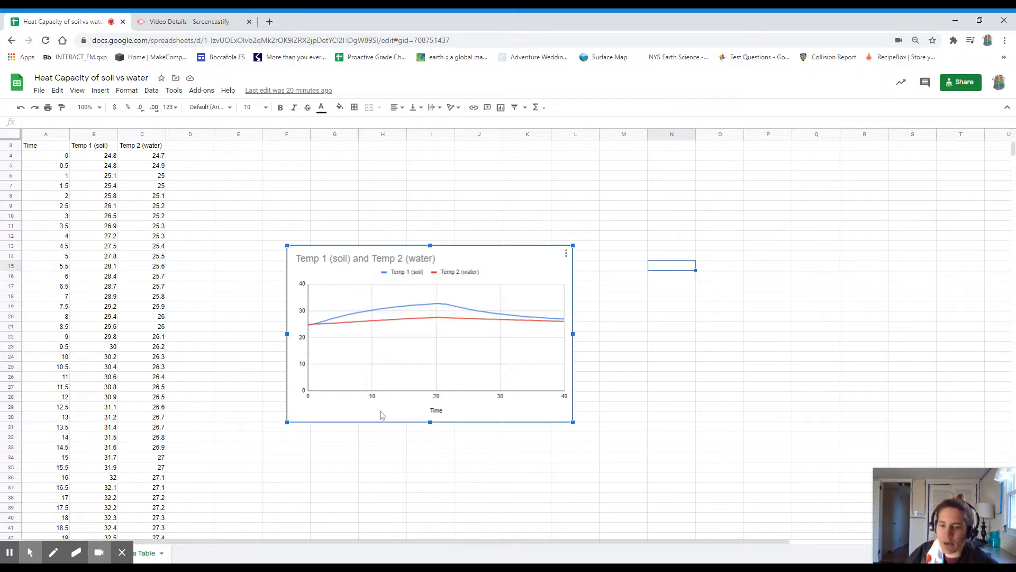
# Delete the old chart and select the Time, Temp 1 (soil) and Temp 2 (water) columns
pyautogui.press('Delete')
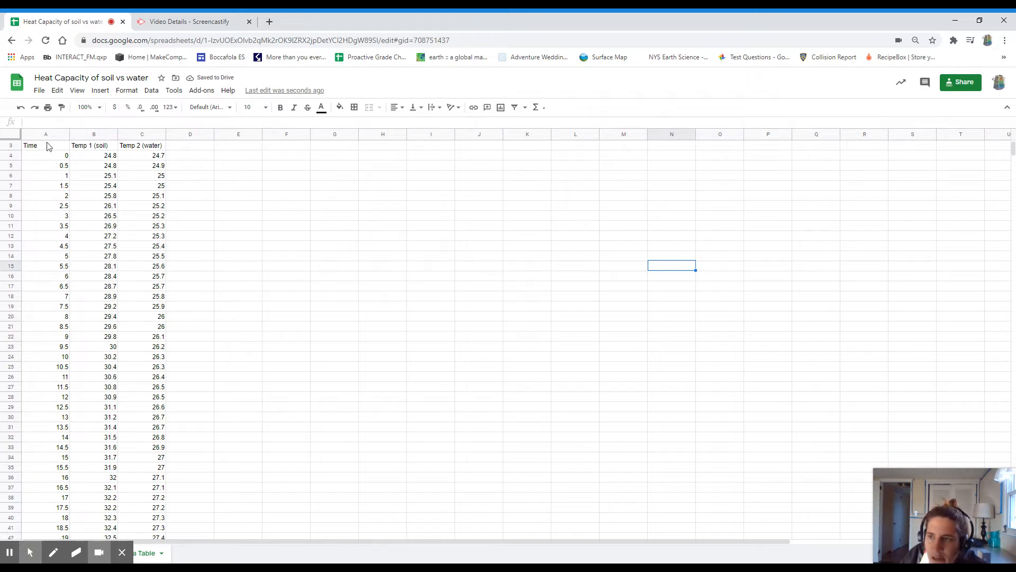
pyautogui.moveTo(53, 148); pyautogui.dragTo(132, 507)
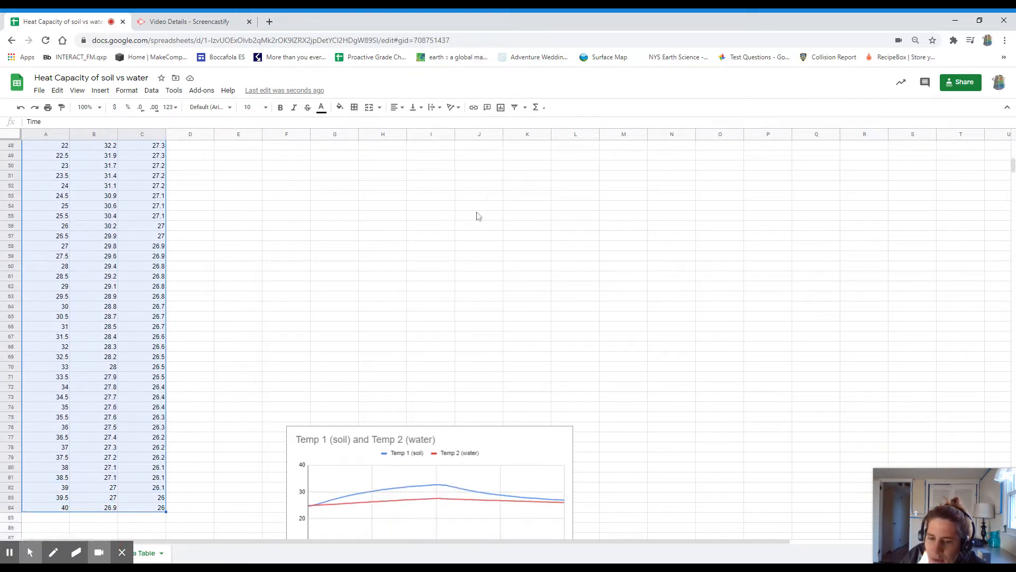
pyautogui.scroll(10, 478, 216)
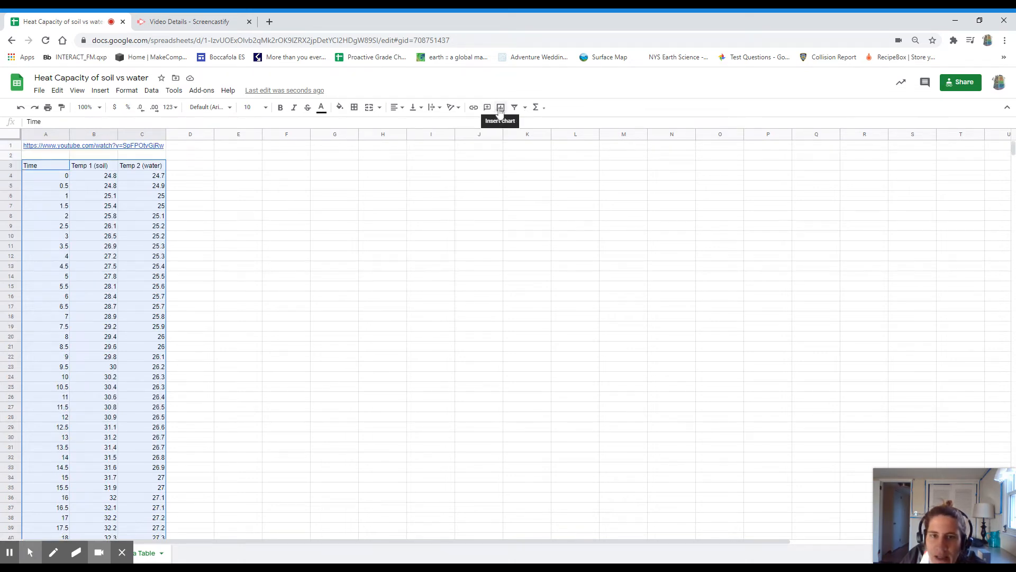
# Insert a line chart of the selected data and move it up beside the table
pyautogui.click(500, 109)
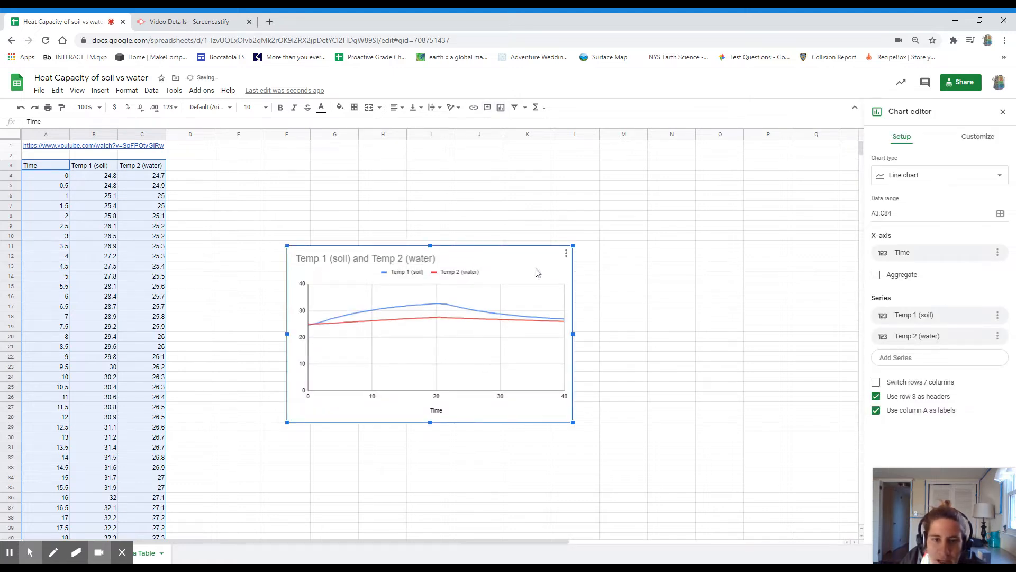
pyautogui.moveTo(525, 245); pyautogui.dragTo(511, 213)
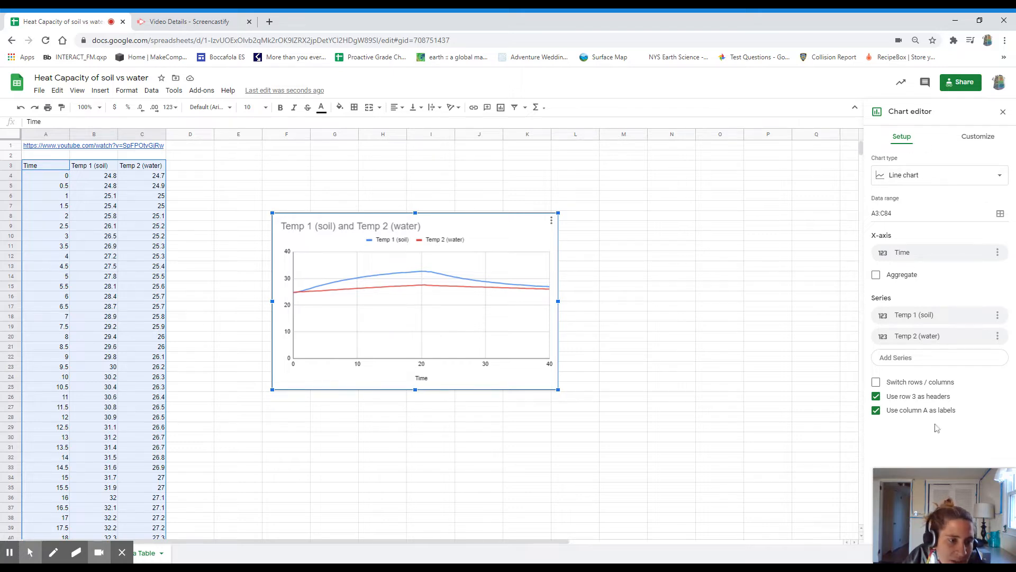
# Keep the Line chart type and open the Chart title settings under Customize
pyautogui.click(940, 181)
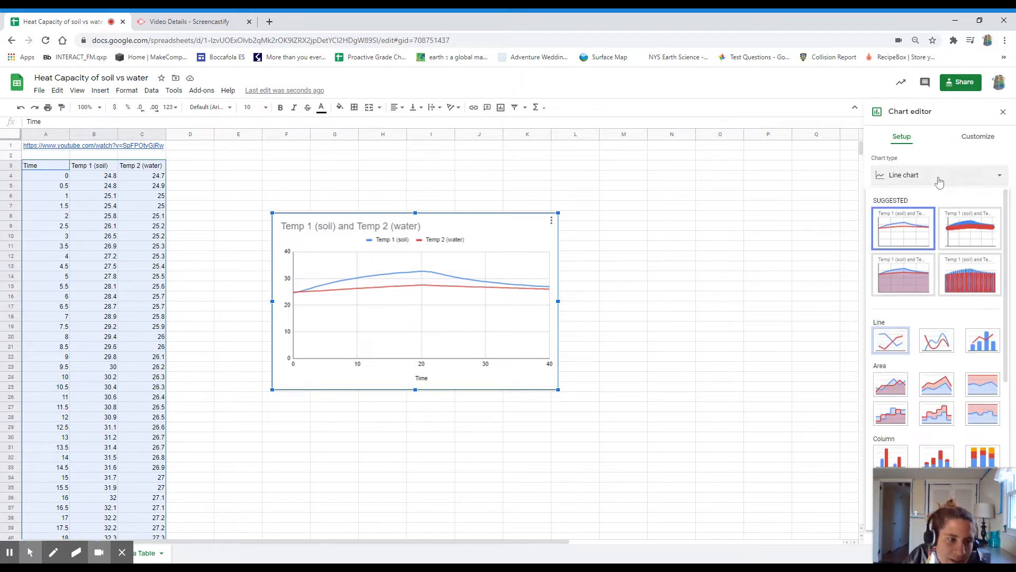
pyautogui.click(902, 237)
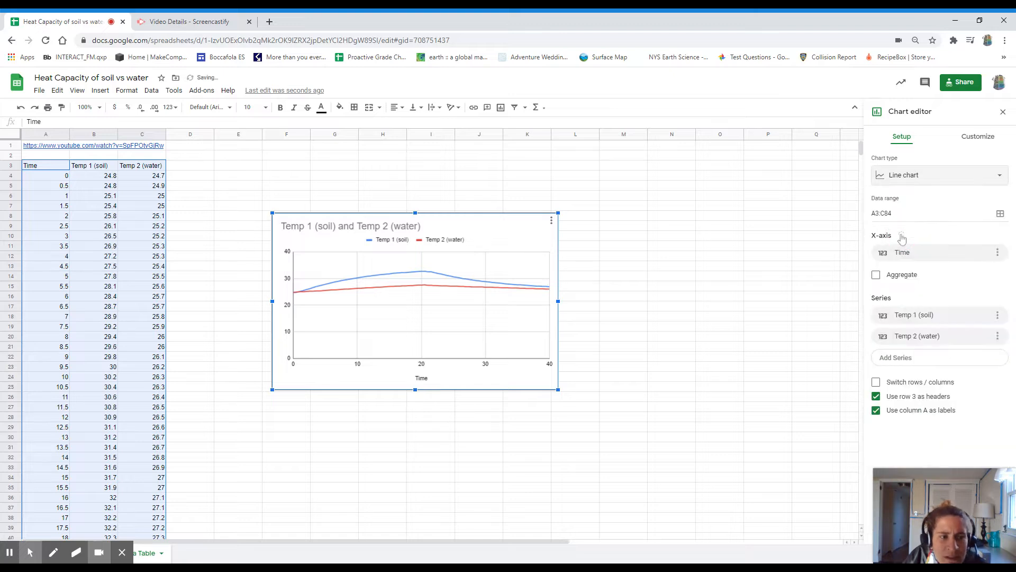
pyautogui.click(980, 138)
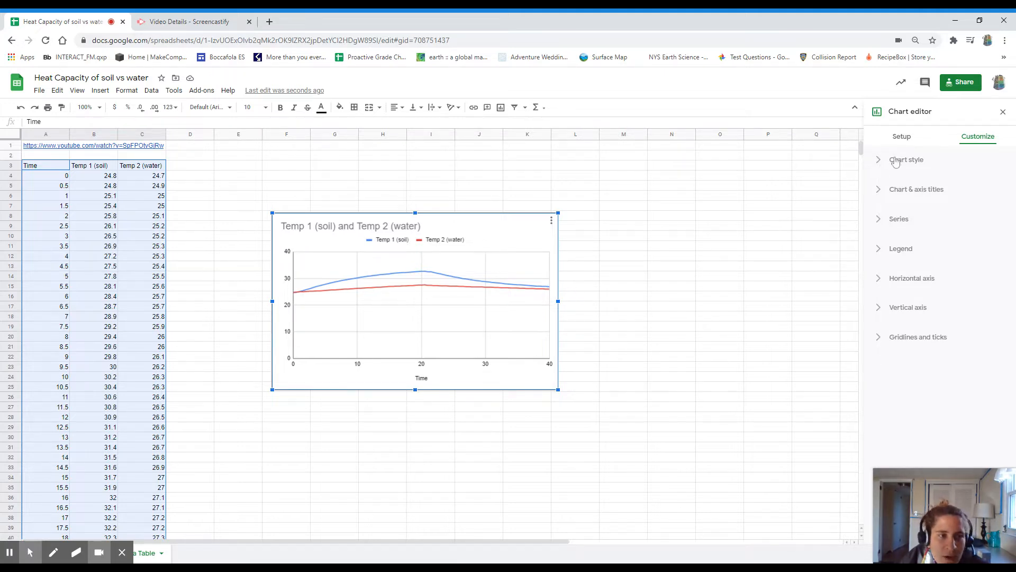
pyautogui.click(905, 196)
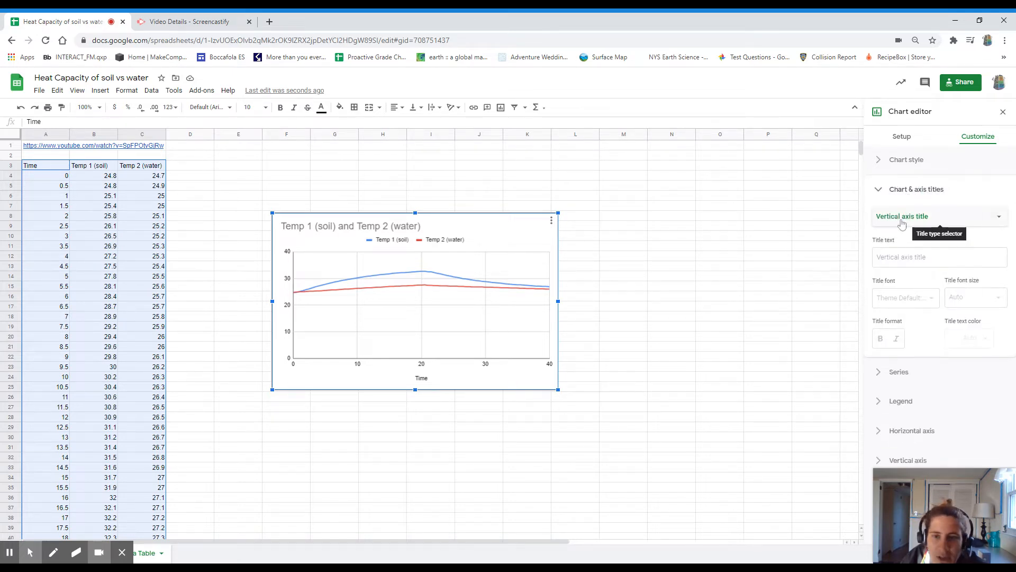
pyautogui.click(901, 217)
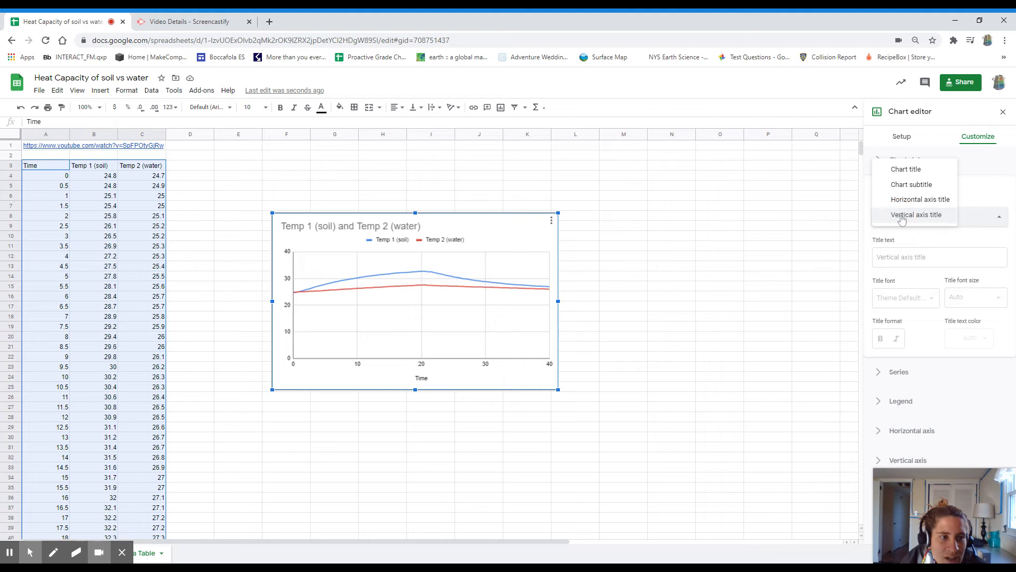
pyautogui.click(921, 170)
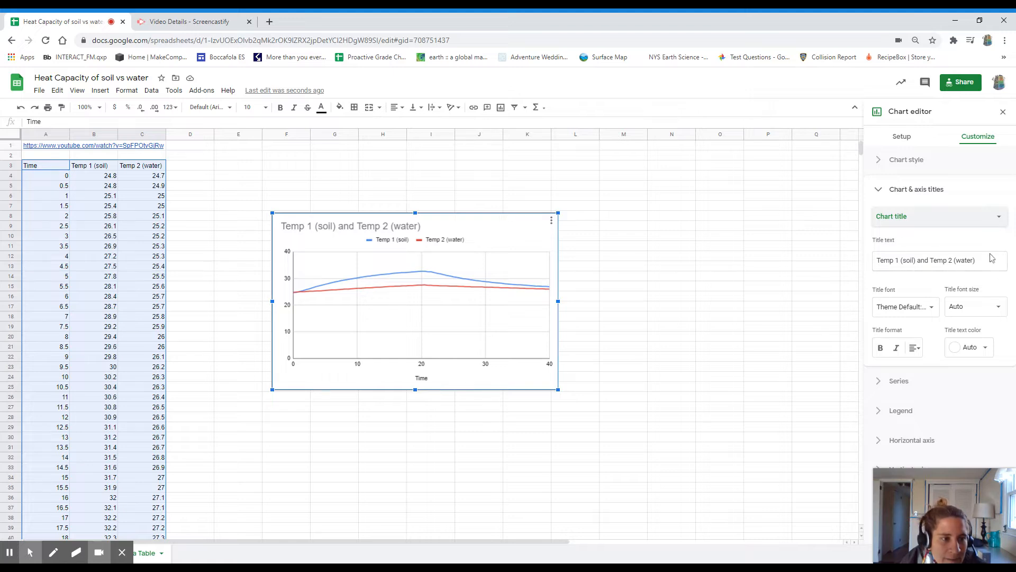
# Retitle the chart 'Heat Capacity of Soil and water', then bring up the subtitle settings
pyautogui.click(877, 260)
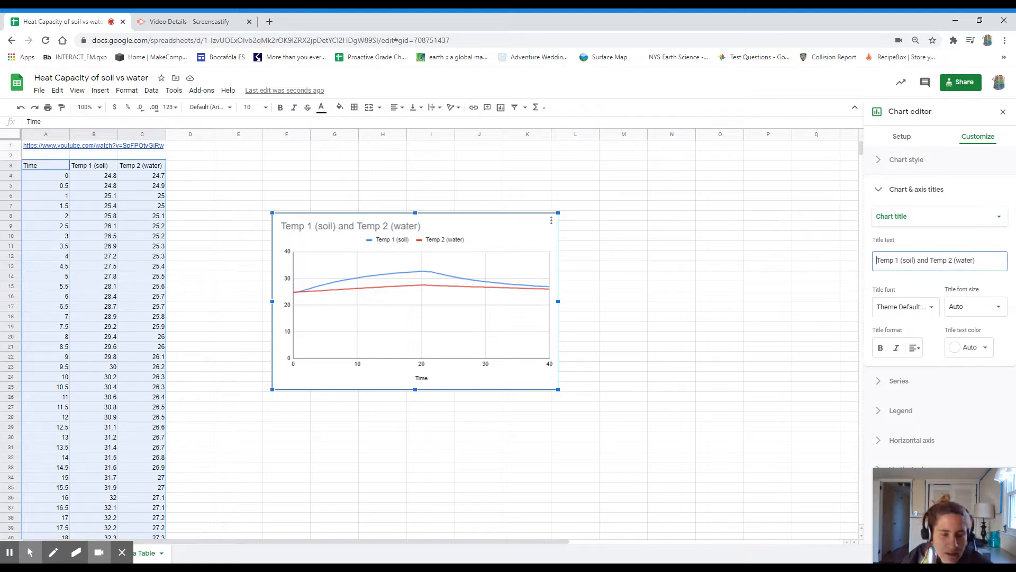
pyautogui.write('Heat Capa')
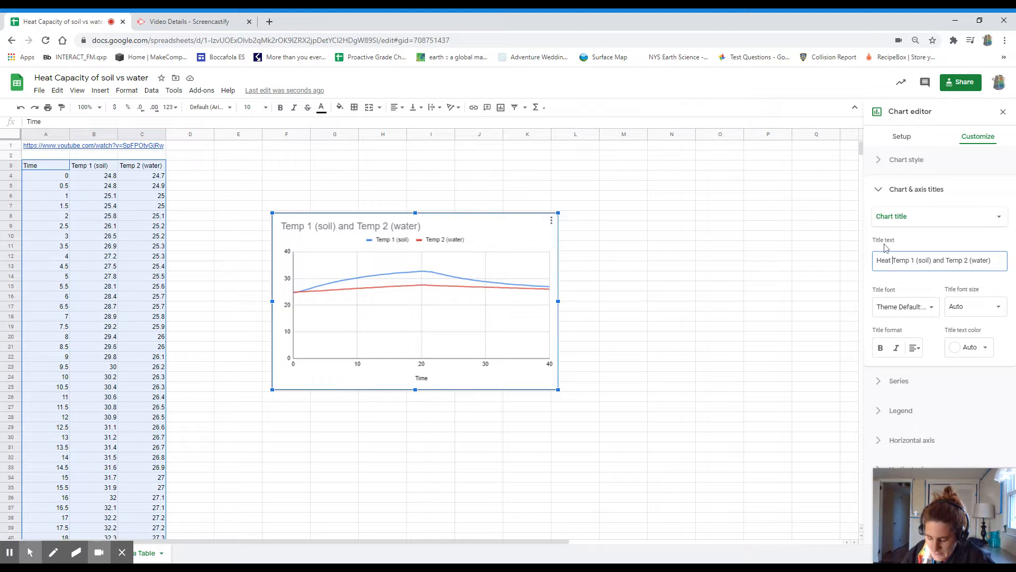
pyautogui.write('city of Tem')
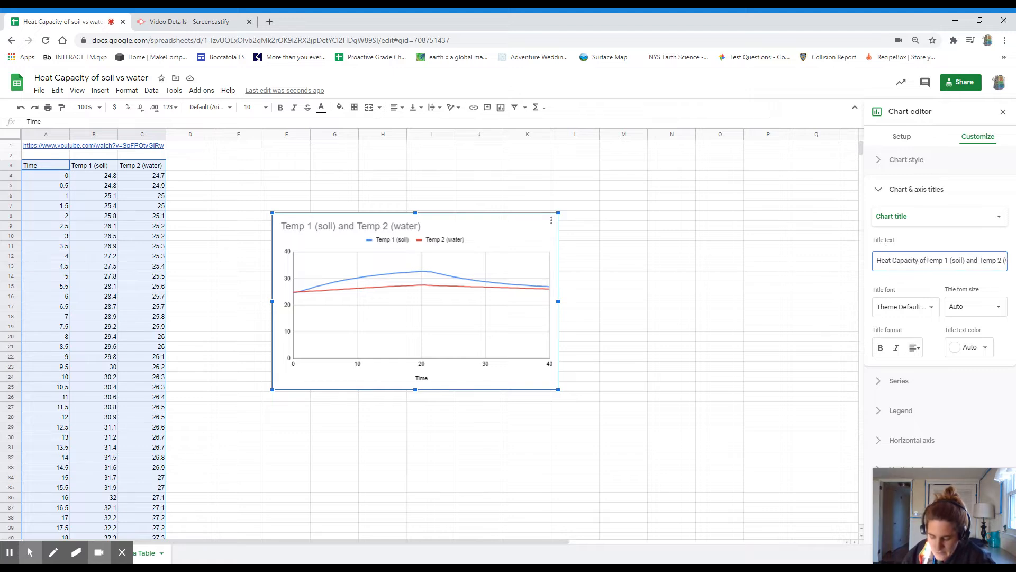
pyautogui.write('p')
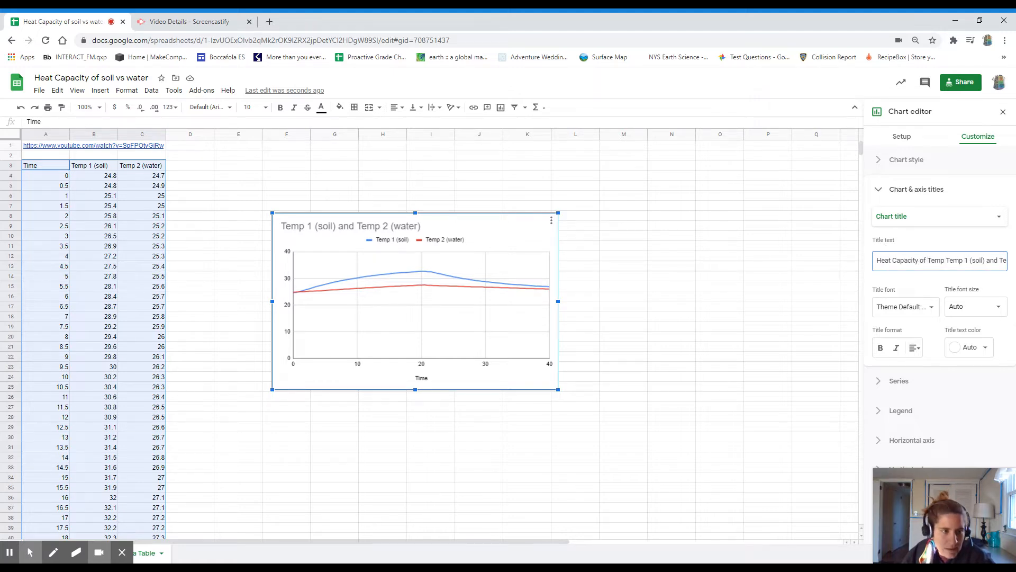
pyautogui.press('BackSpace')
pyautogui.press('BackSpace')
pyautogui.press('BackSpace')
pyautogui.press('BackSpace')
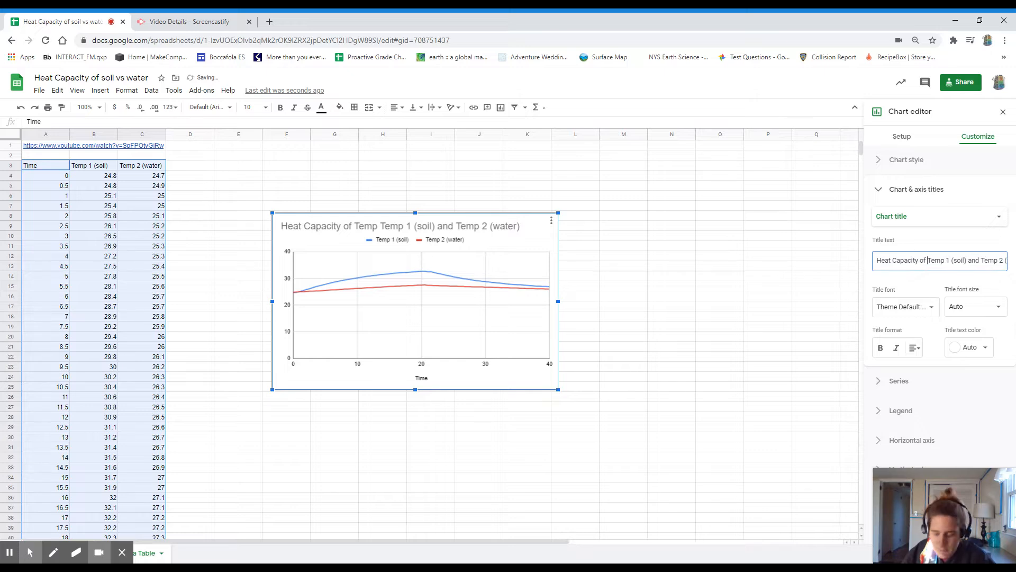
pyautogui.write('SOil and w')
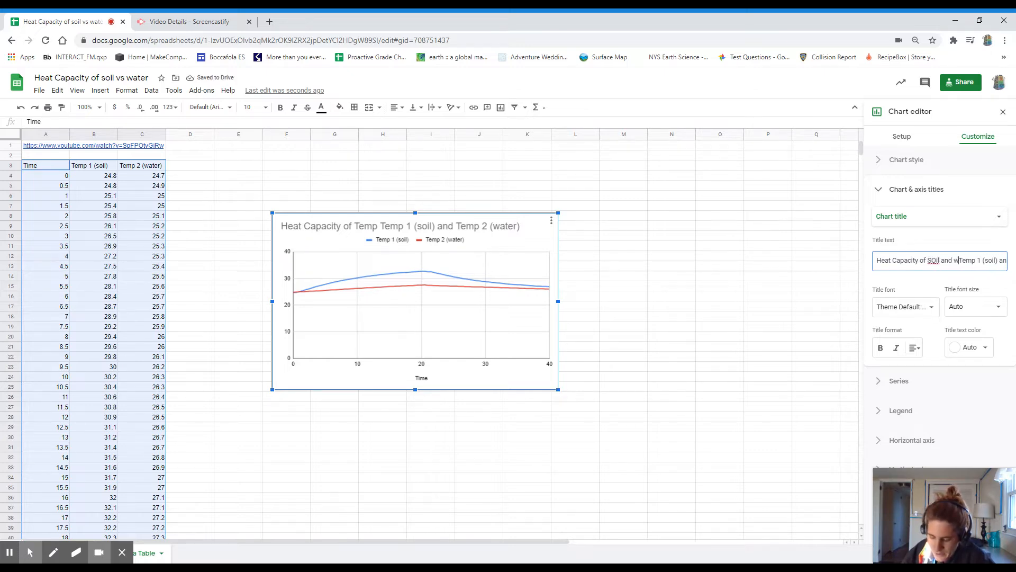
pyautogui.write('ater')
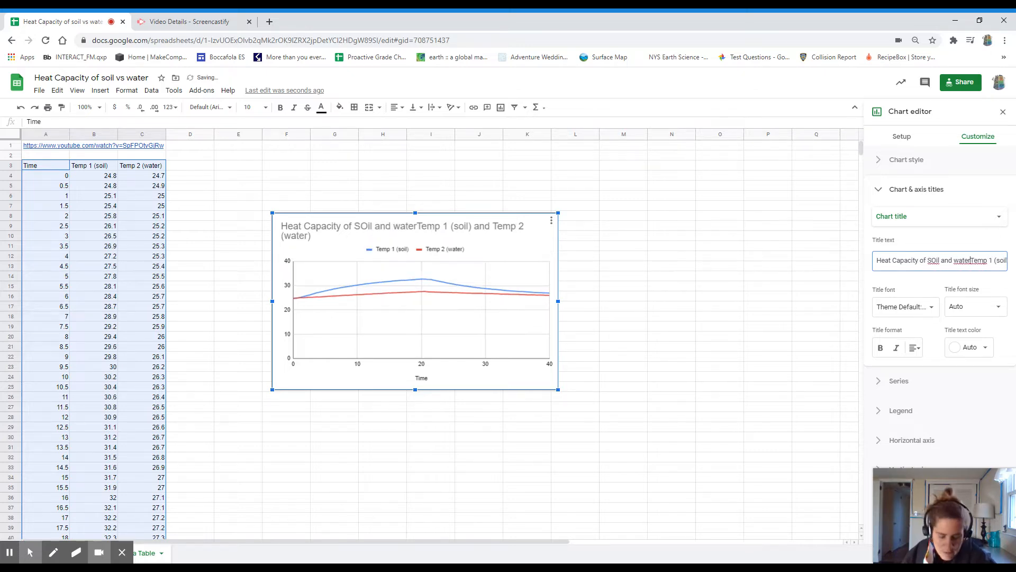
pyautogui.press('Delete')
pyautogui.press('Delete')
pyautogui.press('Delete')
pyautogui.press('Delete')
pyautogui.press('Delete')
pyautogui.press('Delete')
pyautogui.press('Delete')
pyautogui.press('Delete')
pyautogui.press('Delete')
pyautogui.press('Delete')
pyautogui.press('Delete')
pyautogui.press('Delete')
pyautogui.press('Delete')
pyautogui.press('Delete')
pyautogui.press('Delete')
pyautogui.press('Delete')
pyautogui.press('Delete')
pyautogui.press('Delete')
pyautogui.press('Delete')
pyautogui.press('Delete')
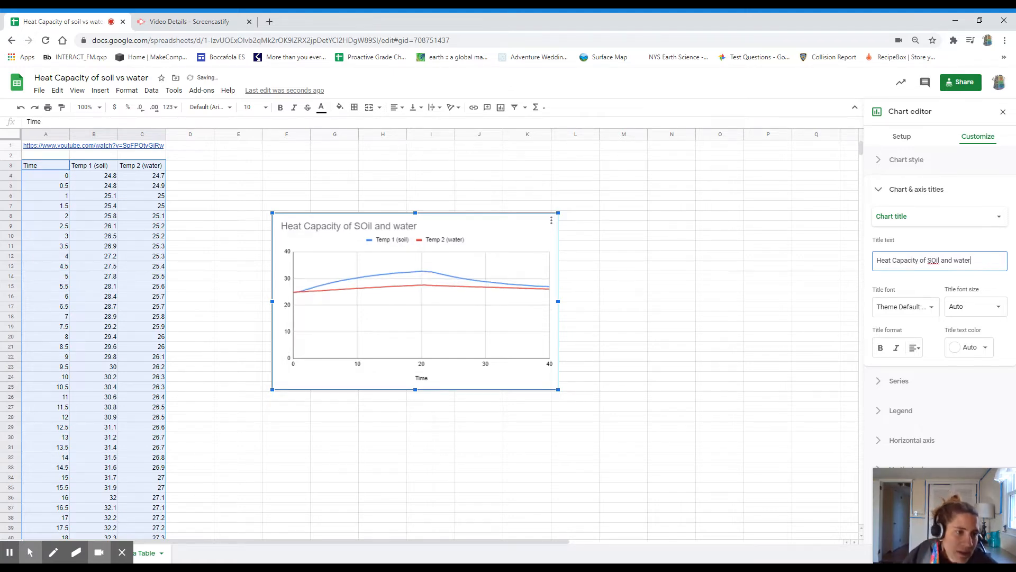
pyautogui.click(932, 262)
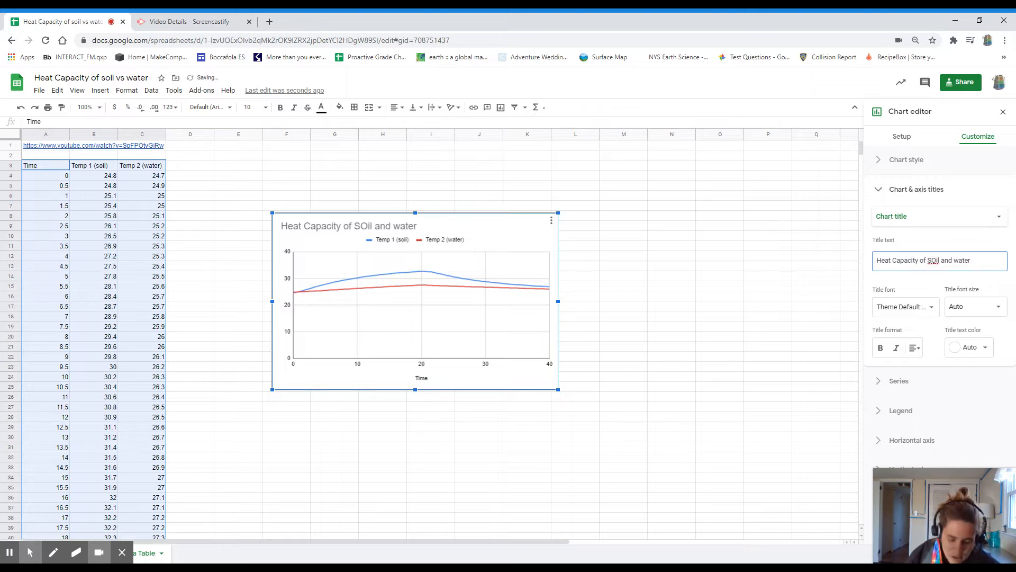
pyautogui.press('Delete')
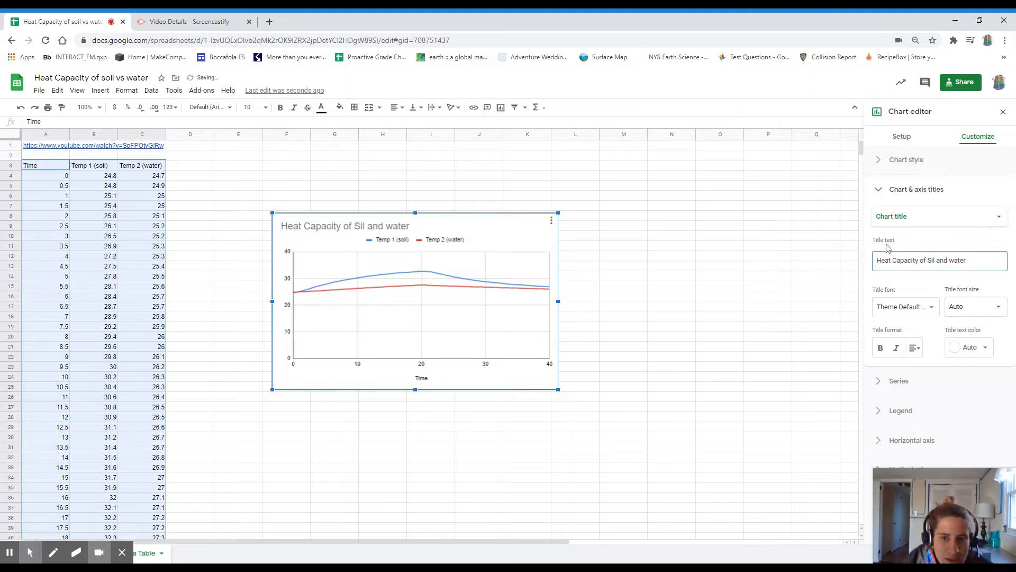
pyautogui.write('o')
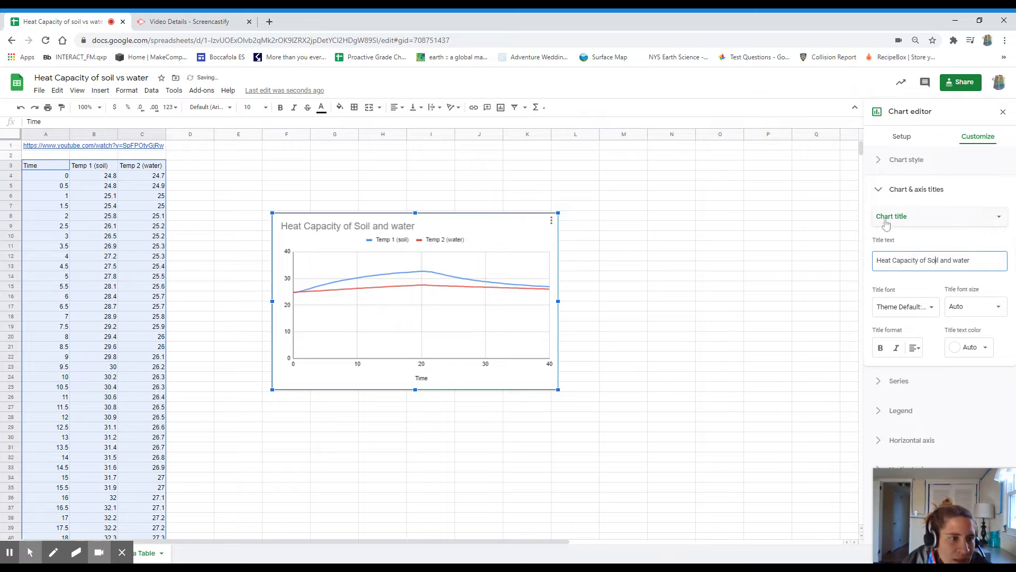
pyautogui.click(894, 217)
pyautogui.click(932, 231)
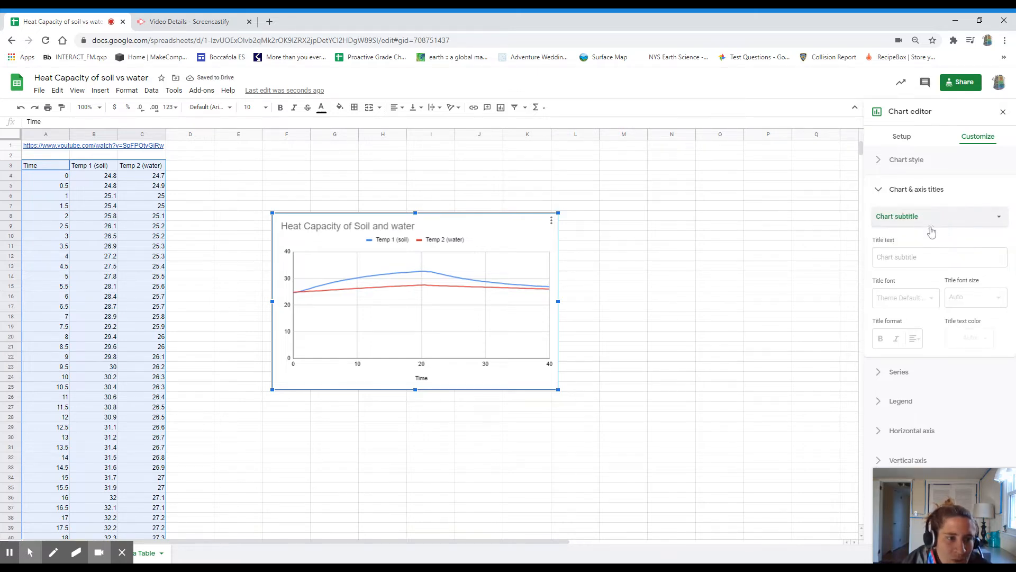
# Enter the author's name as the chart subtitle
pyautogui.click(894, 259)
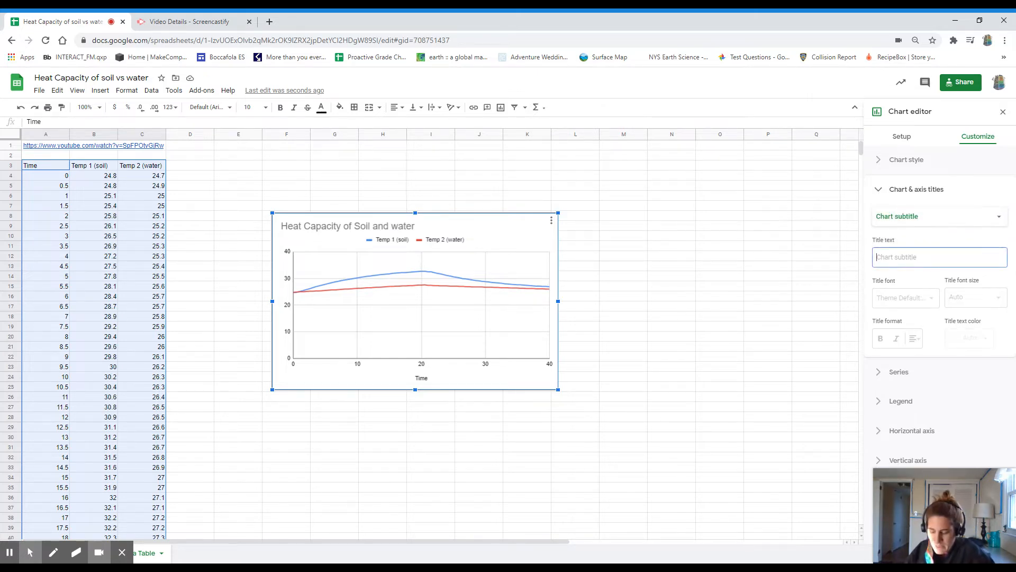
pyautogui.write('Kristin BOccafola')
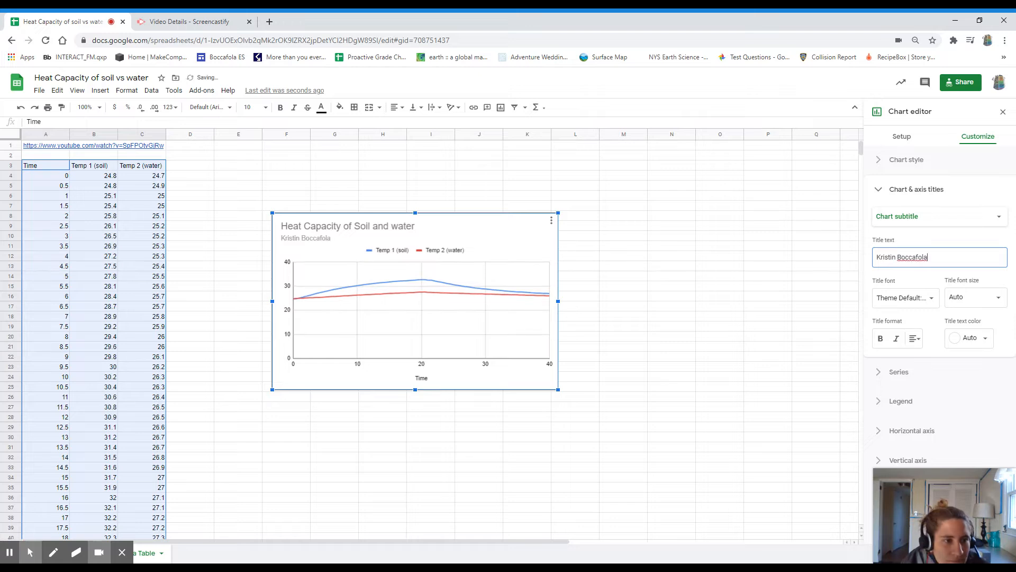
pyautogui.click(924, 239)
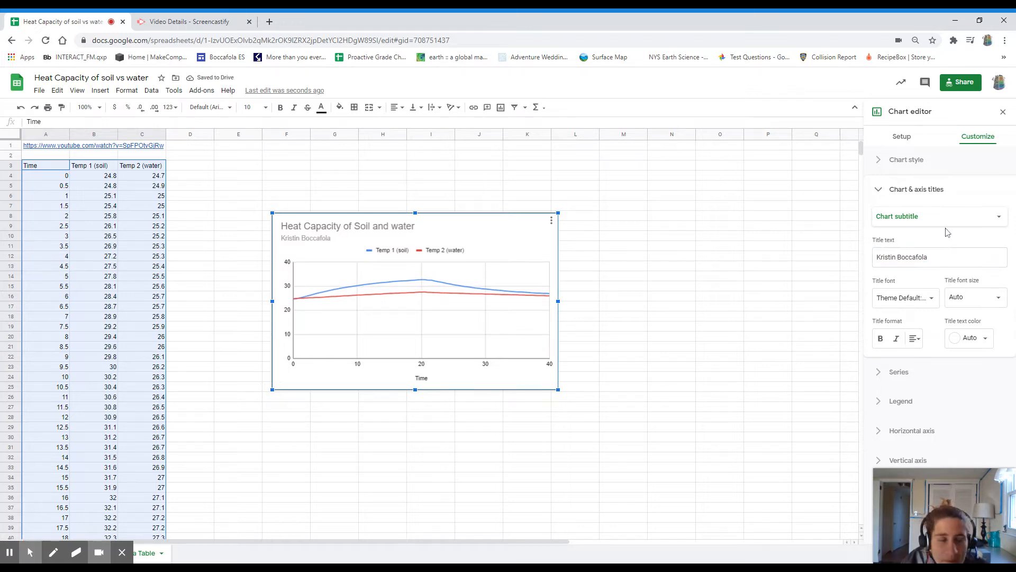
# Title the horizontal axis 'Time - (min)'
pyautogui.click(900, 218)
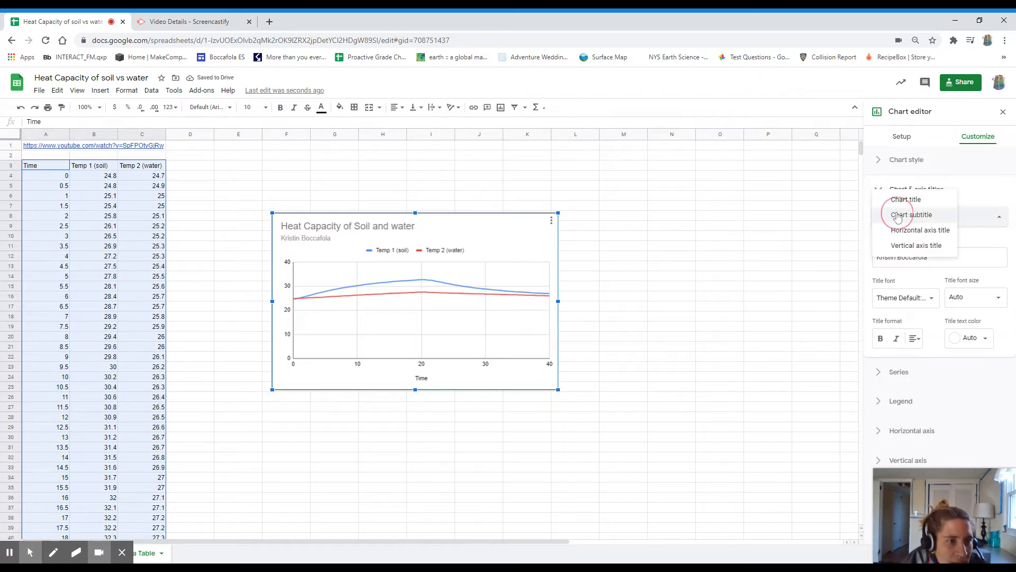
pyautogui.click(921, 229)
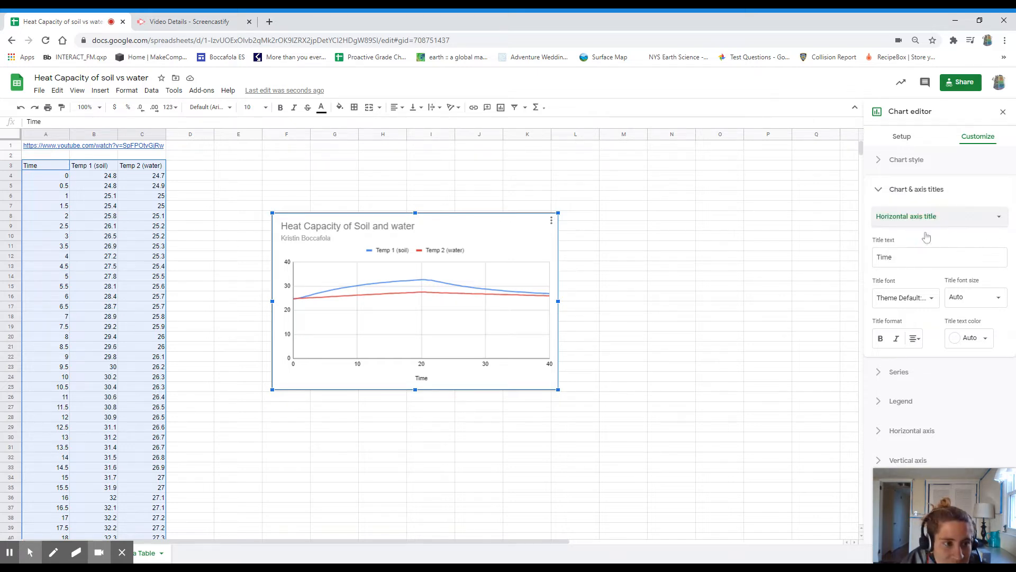
pyautogui.click(923, 253)
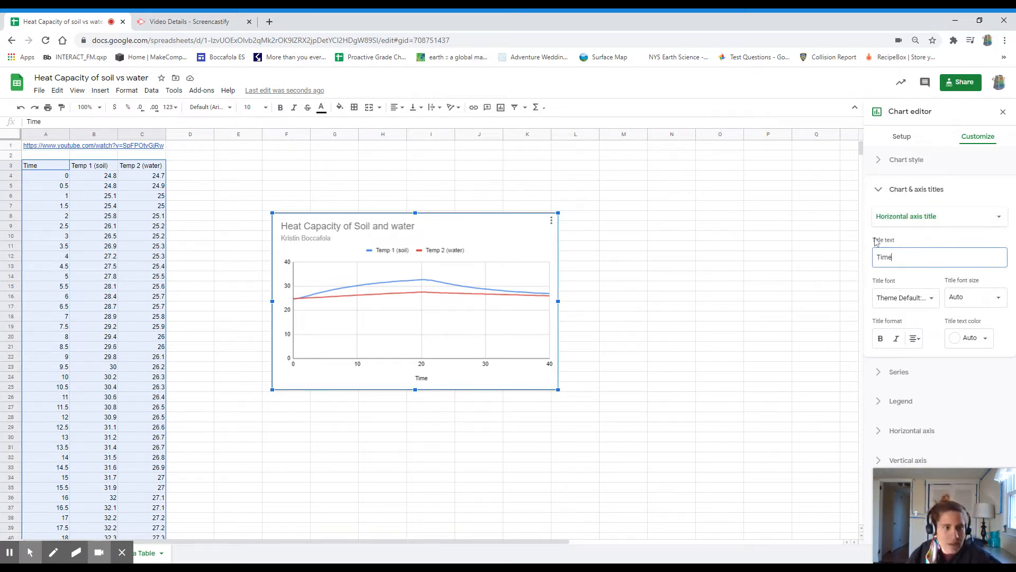
pyautogui.write('- (min)')
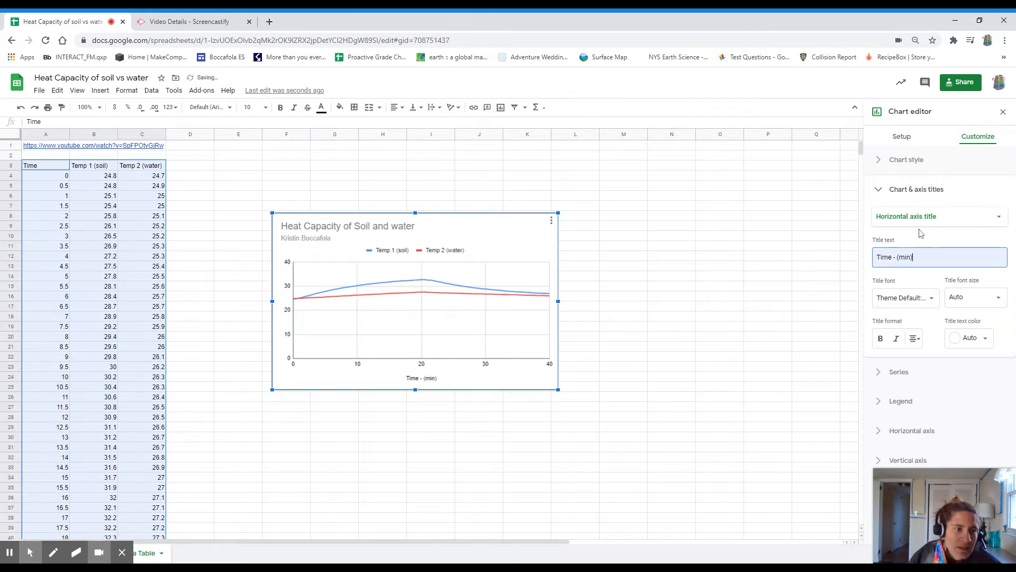
# Title the vertical axis 'Temperature (C)'
pyautogui.click(937, 216)
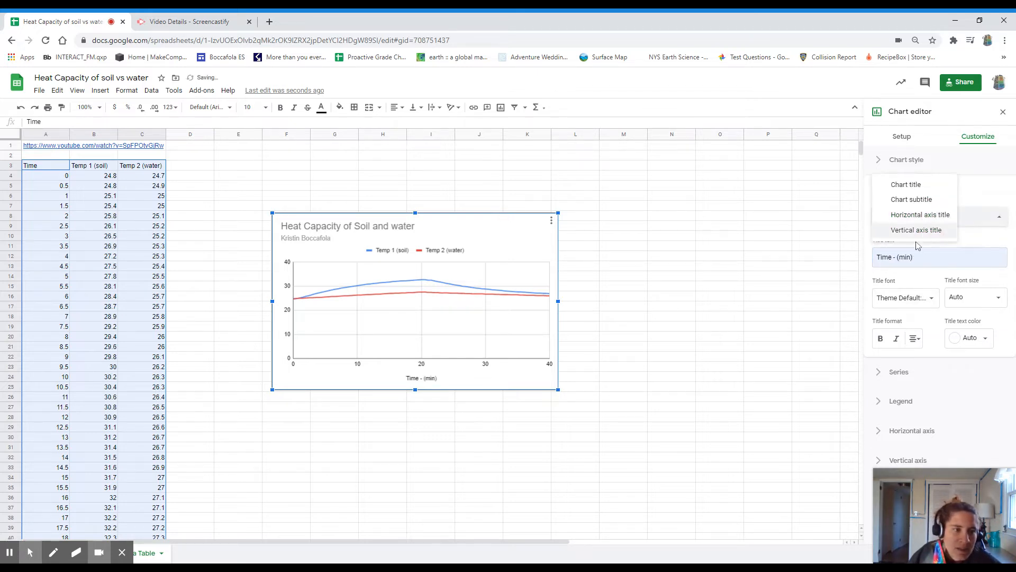
pyautogui.click(918, 229)
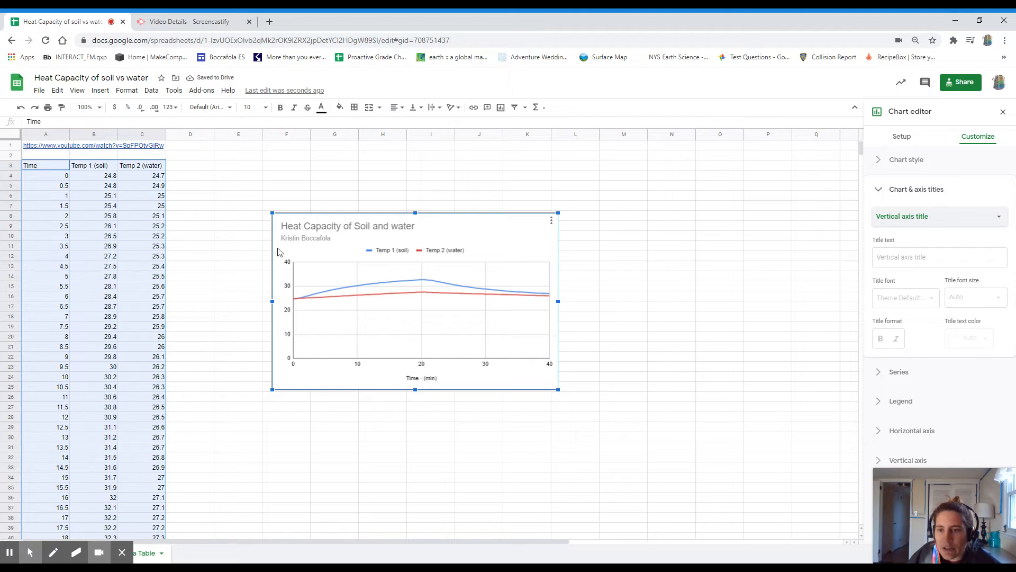
pyautogui.click(924, 258)
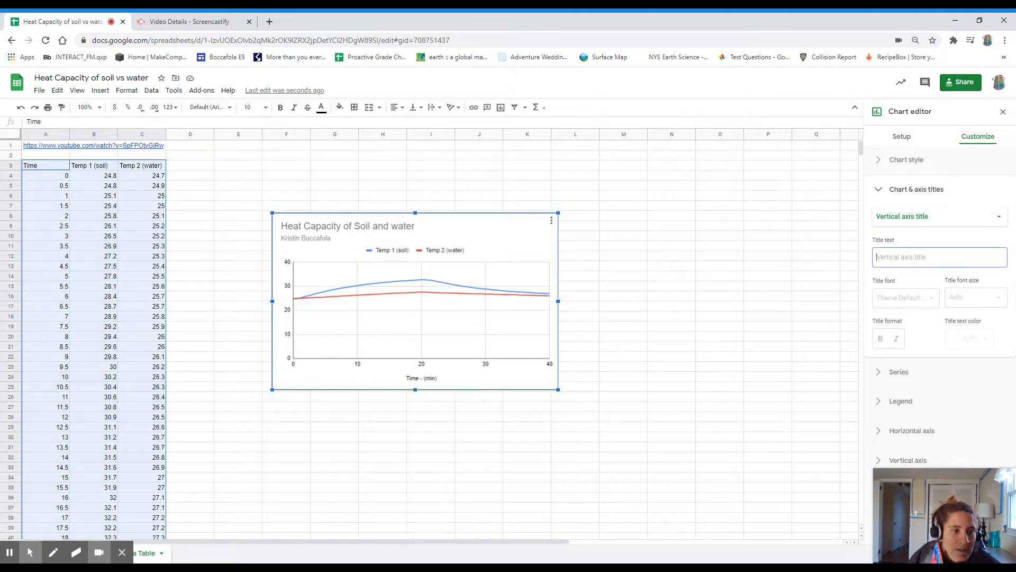
pyautogui.write('Temperature (C)')
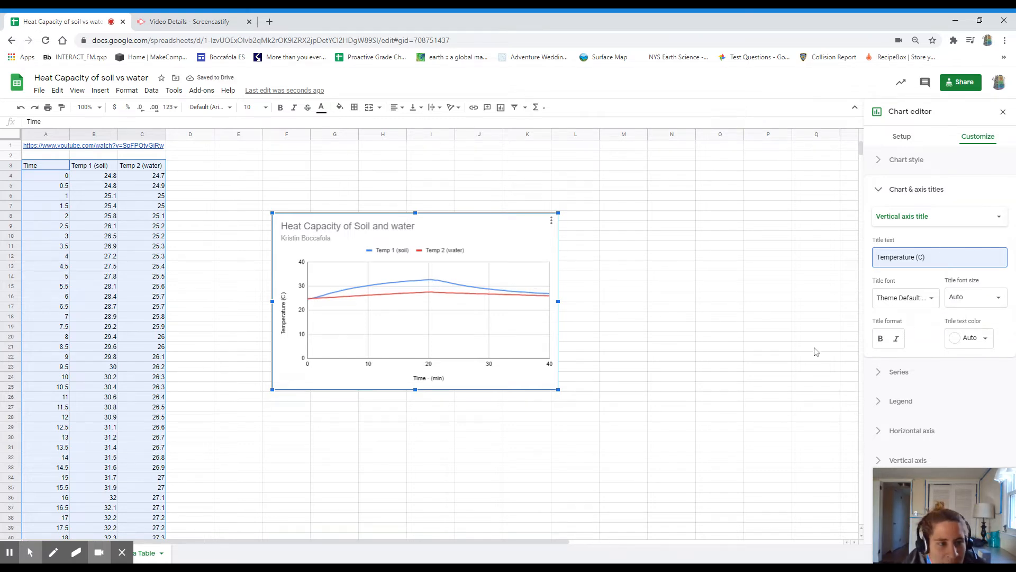
pyautogui.click(900, 190)
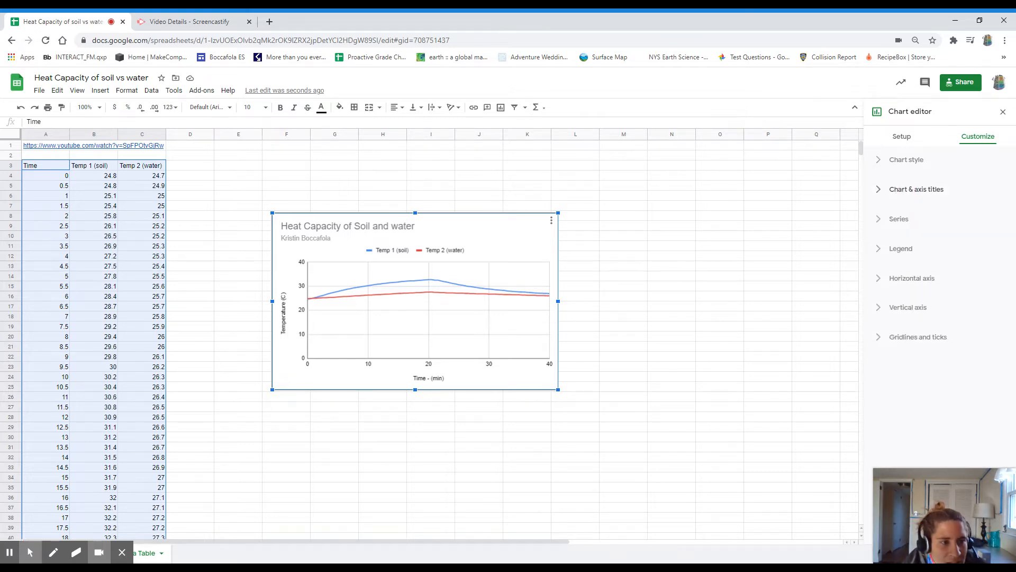
# Color the Temp 1 (soil) series dark red
pyautogui.click(894, 219)
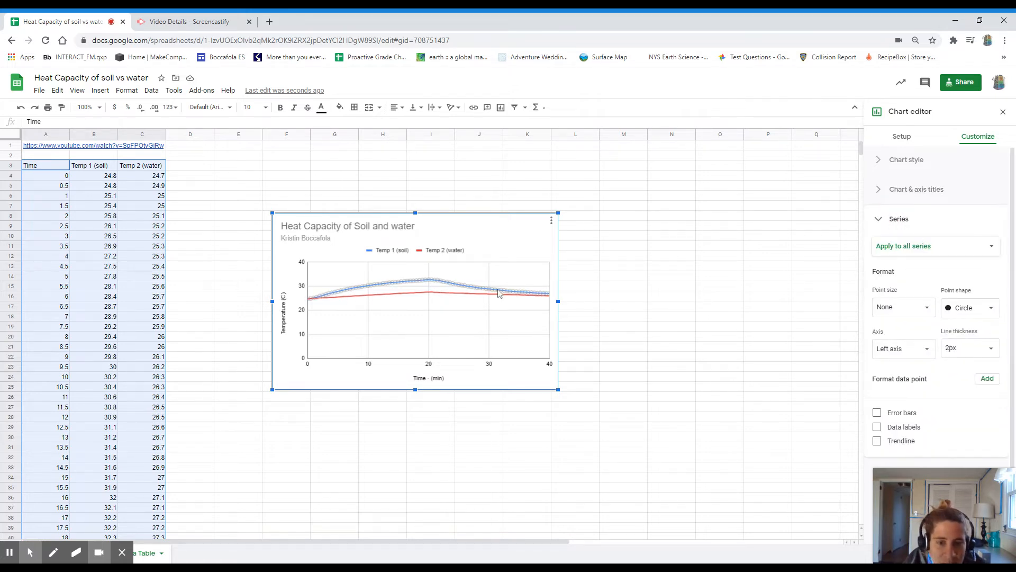
pyautogui.click(901, 246)
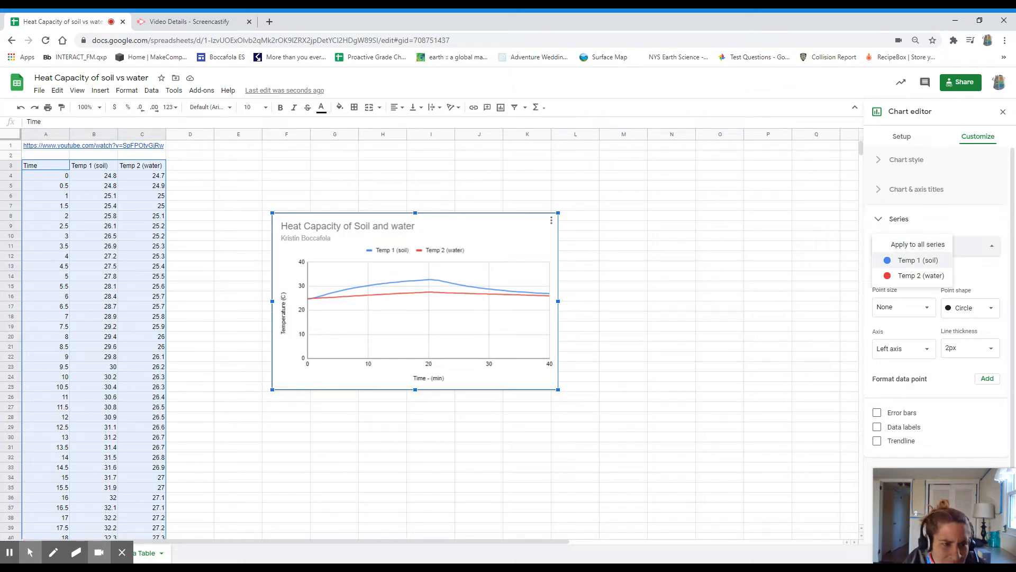
pyautogui.click(923, 261)
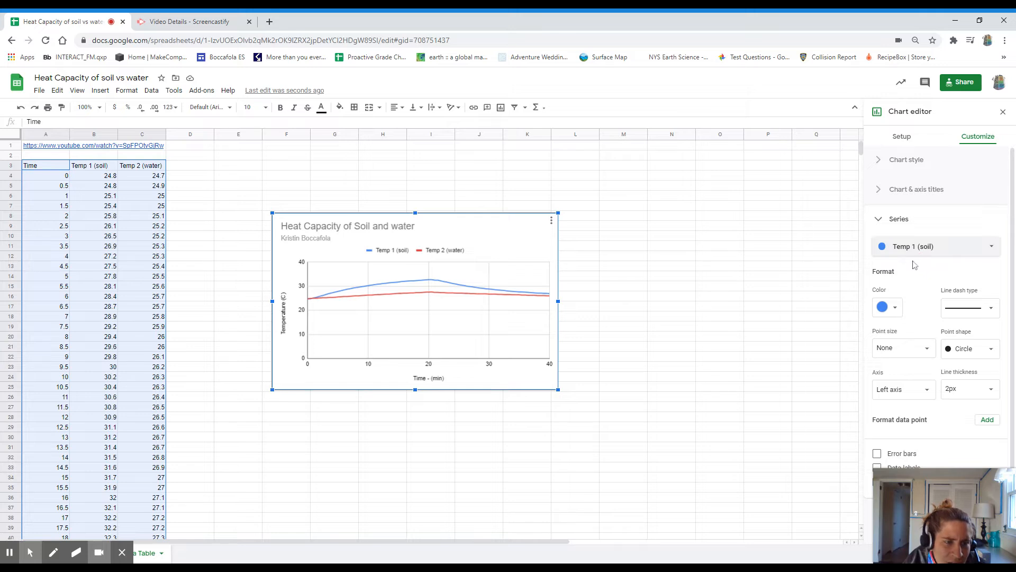
pyautogui.click(894, 308)
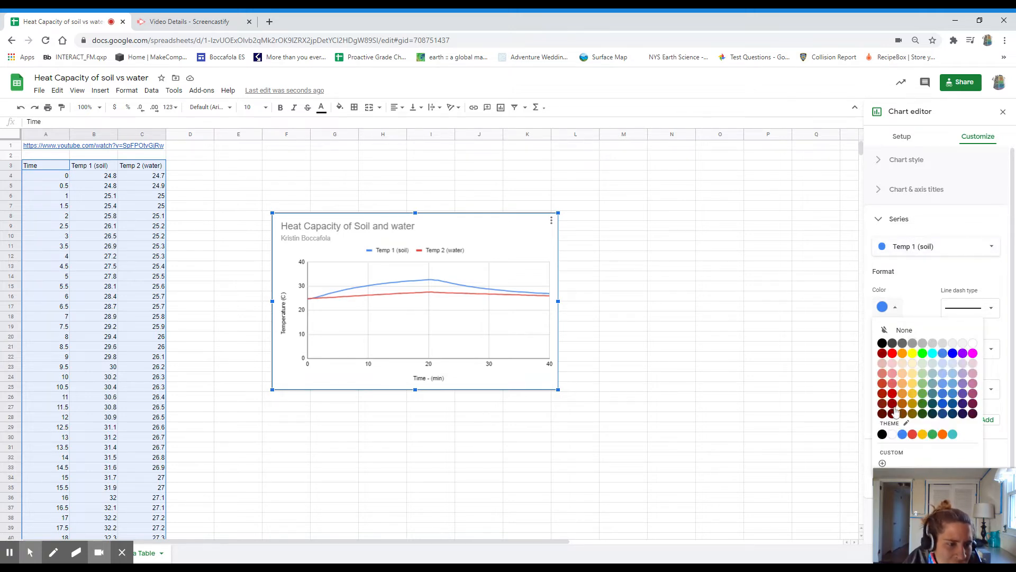
pyautogui.click(893, 406)
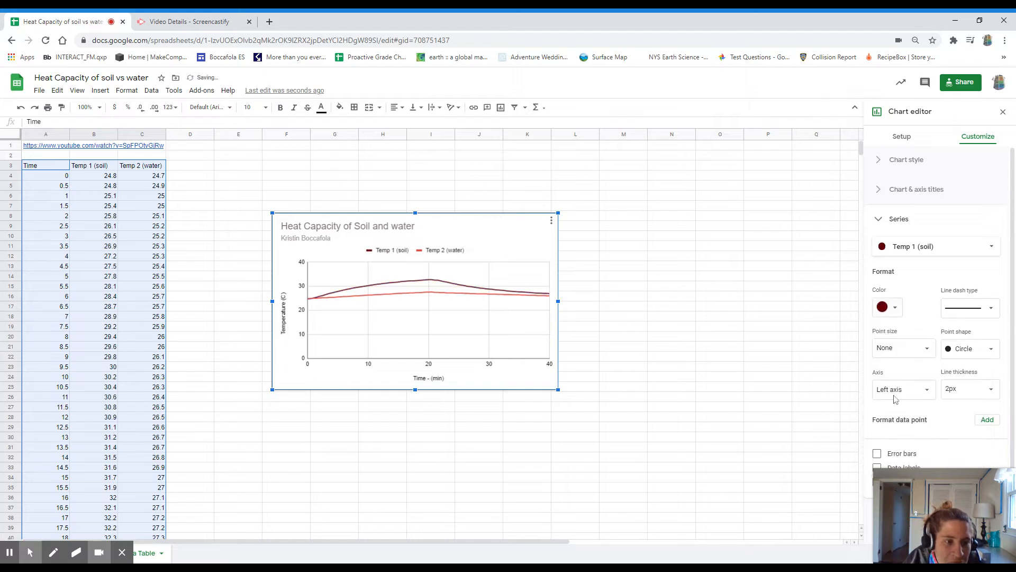
# Color the Temp 2 (water) series blue
pyautogui.click(924, 248)
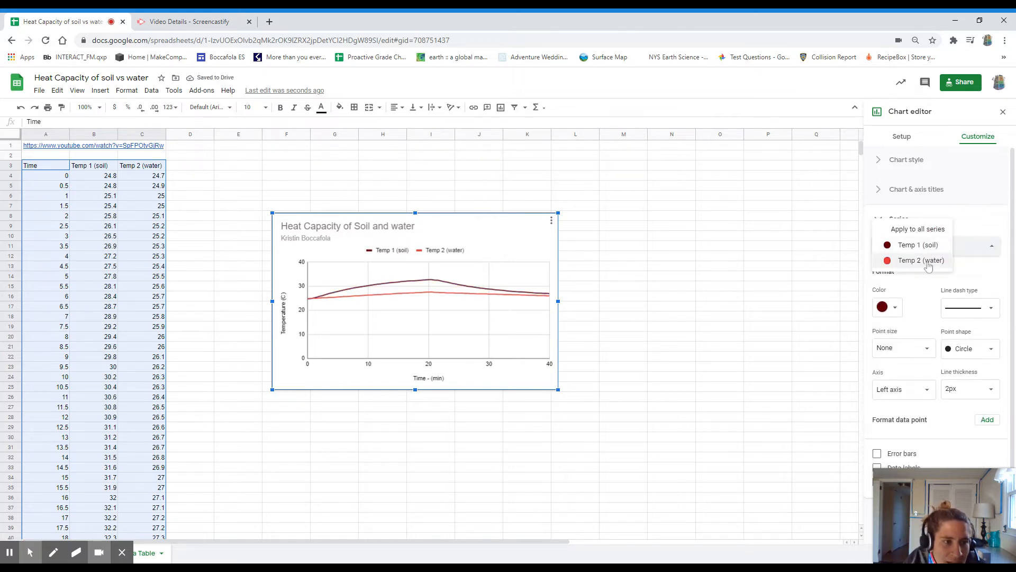
pyautogui.click(929, 263)
pyautogui.click(885, 307)
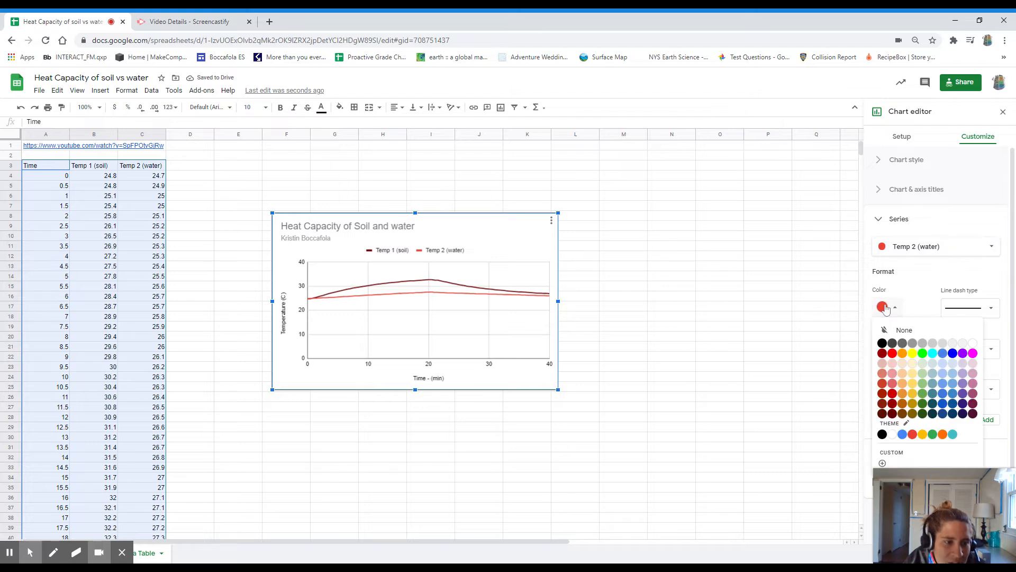
pyautogui.click(953, 353)
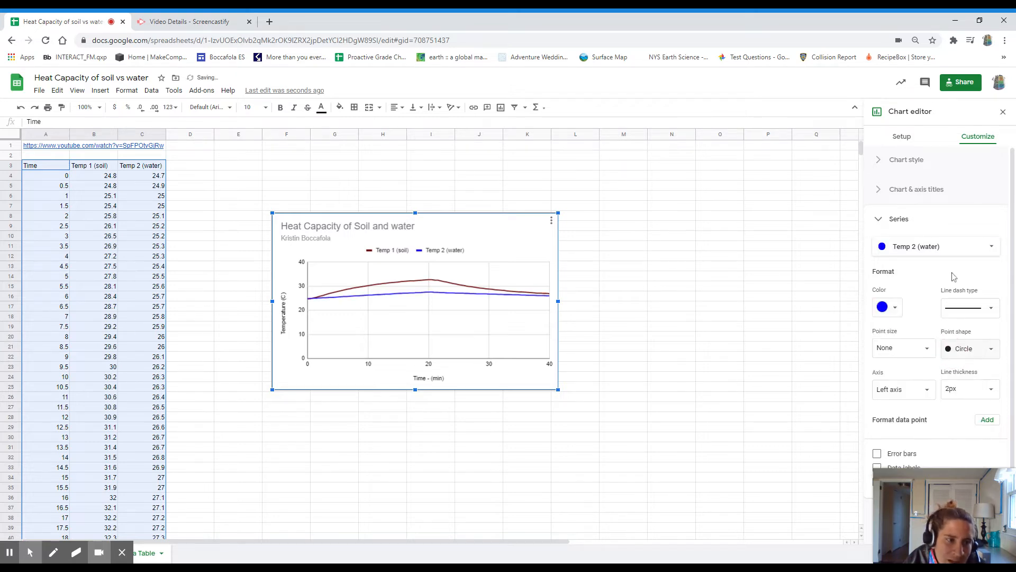
pyautogui.click(937, 247)
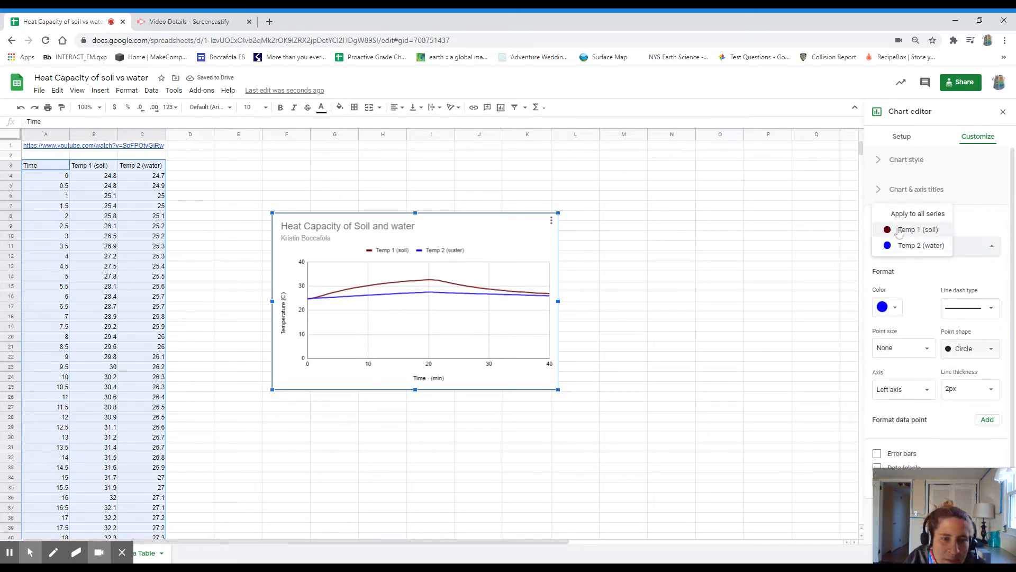
pyautogui.click(969, 279)
pyautogui.click(894, 220)
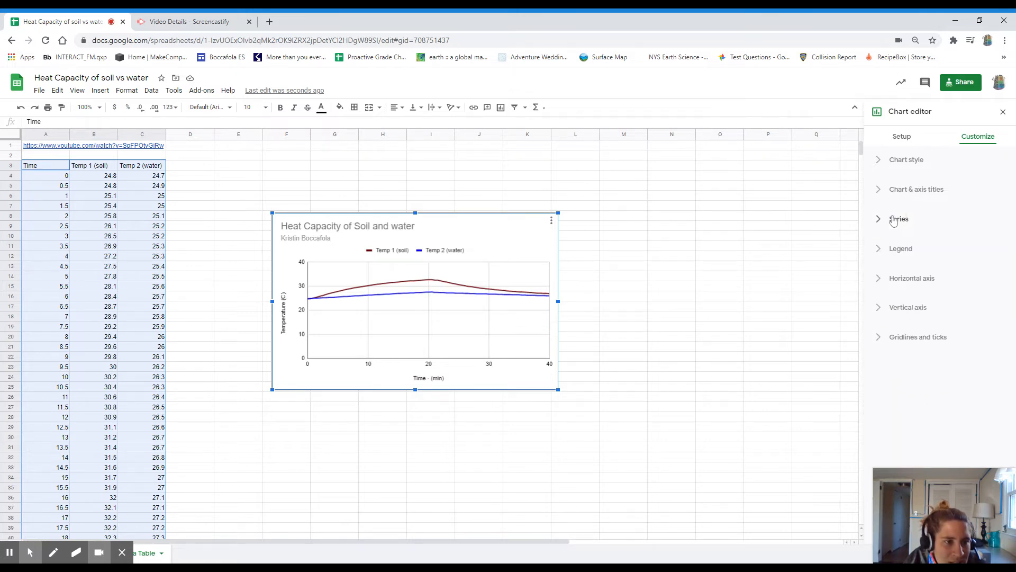
# Set the legend position to Right
pyautogui.click(902, 250)
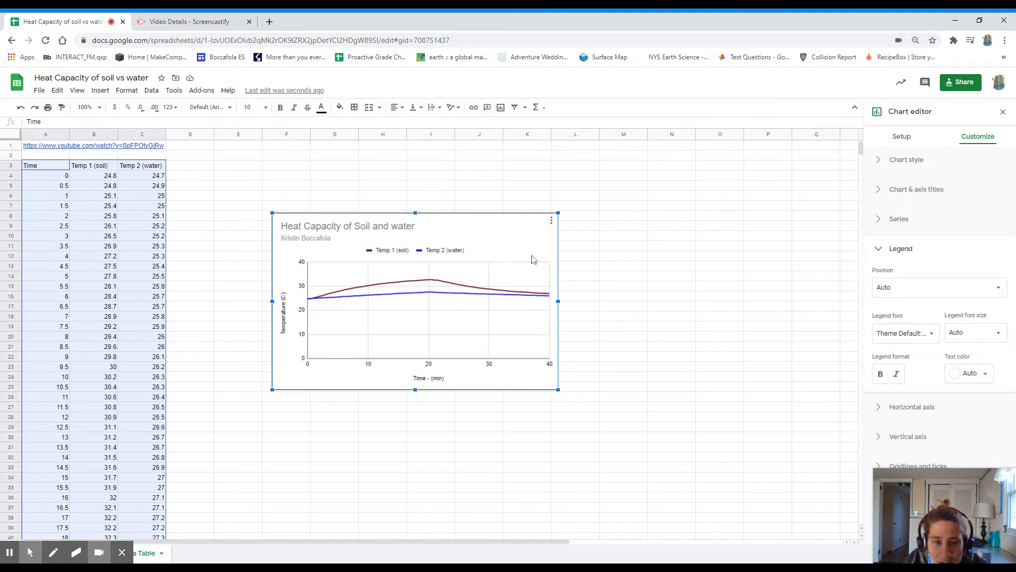
pyautogui.click(898, 293)
pyautogui.click(911, 242)
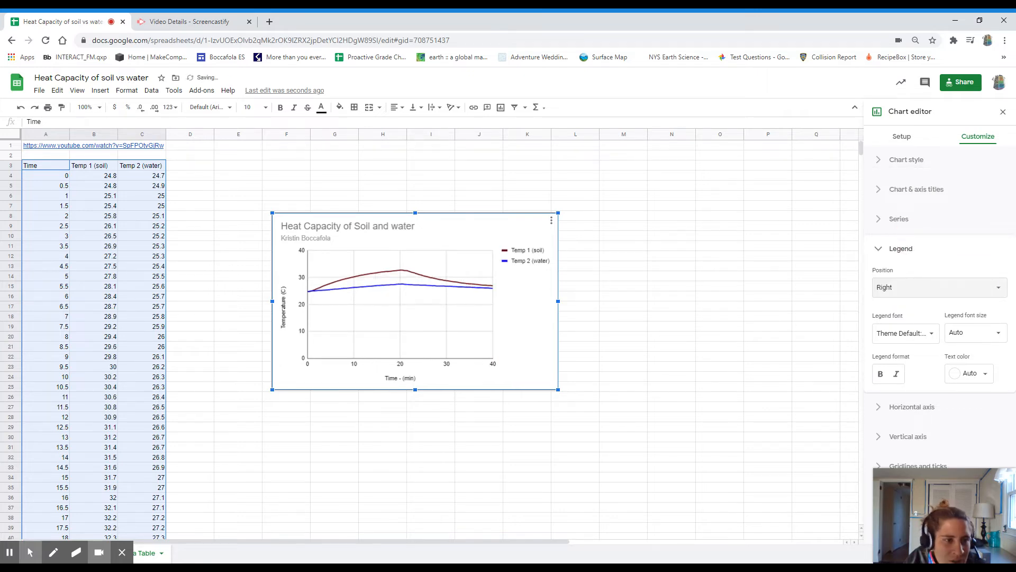
pyautogui.click(909, 252)
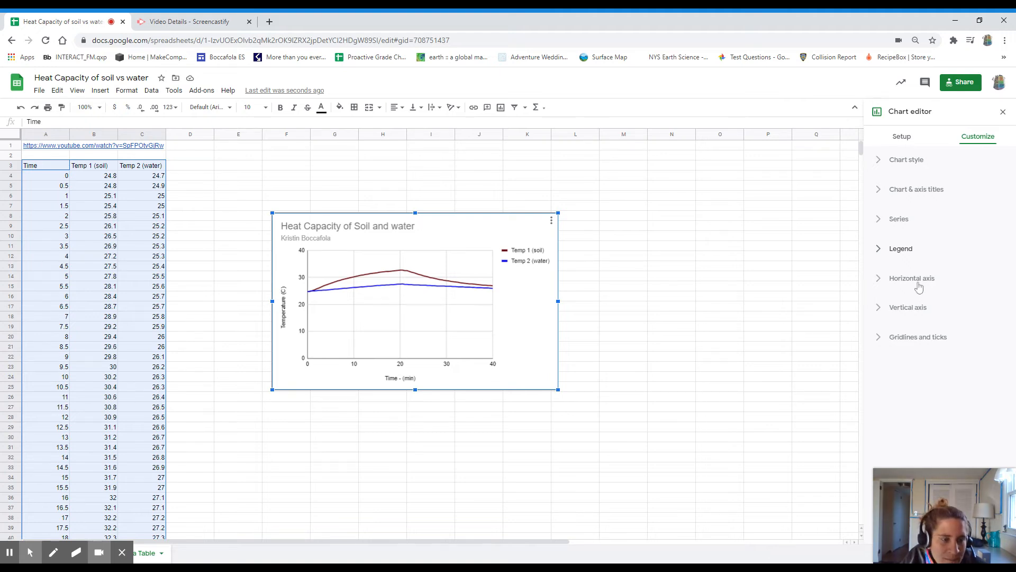
# Set the vertical axis minimum to 24 and maximum to 34
pyautogui.click(900, 306)
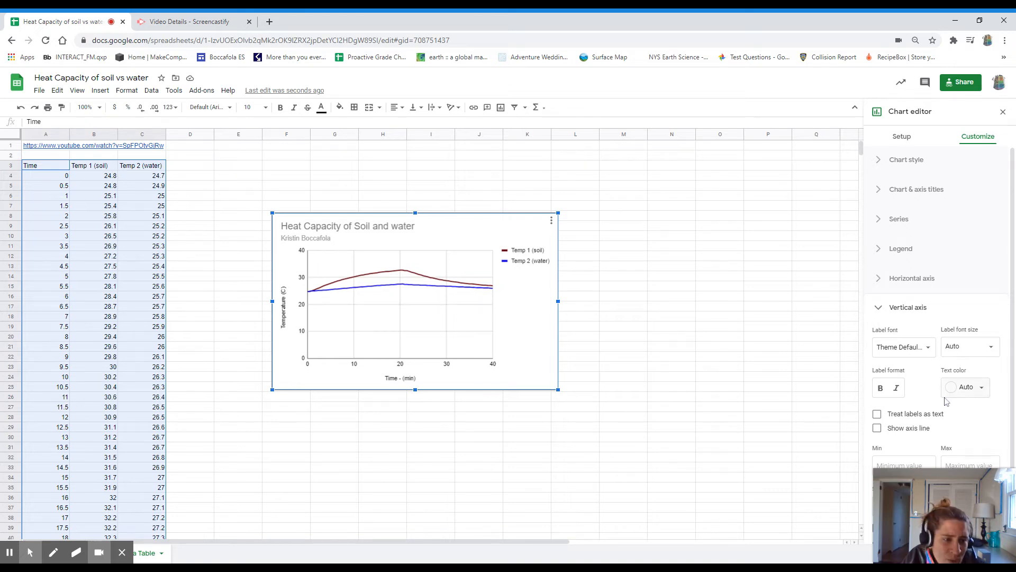
pyautogui.scroll(-1, 947, 402)
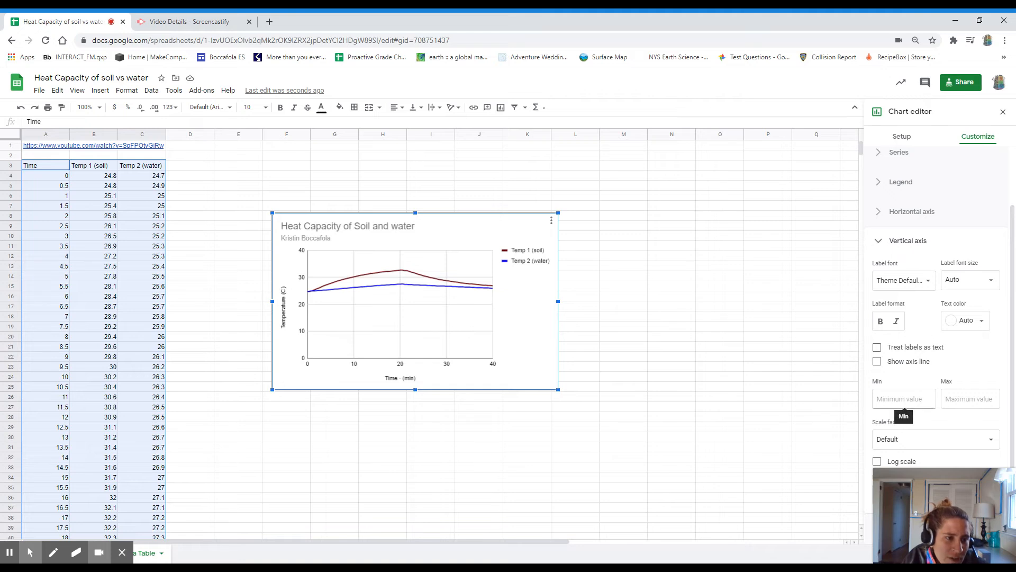
pyautogui.click(905, 405)
pyautogui.write('24')
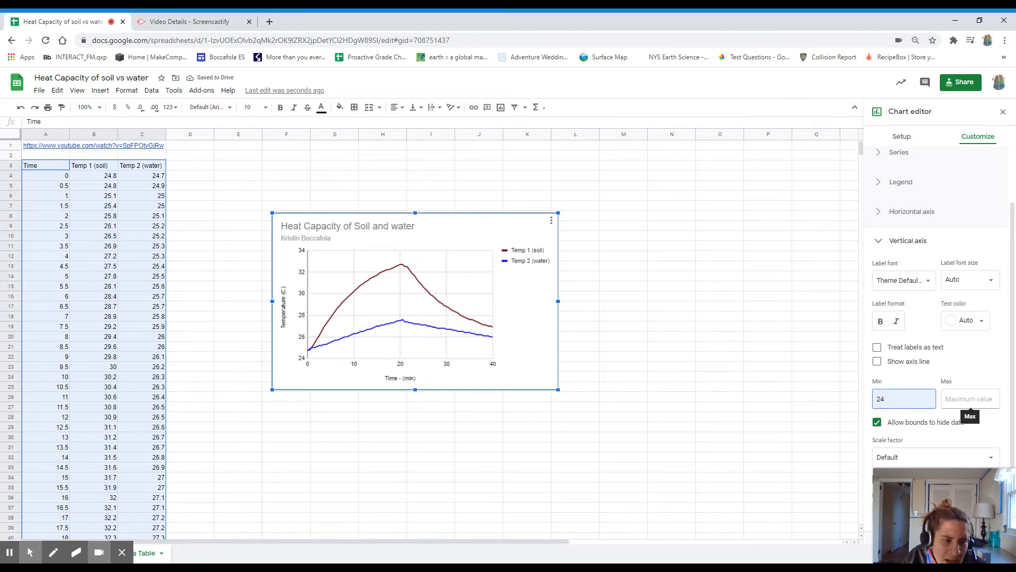
pyautogui.click(971, 399)
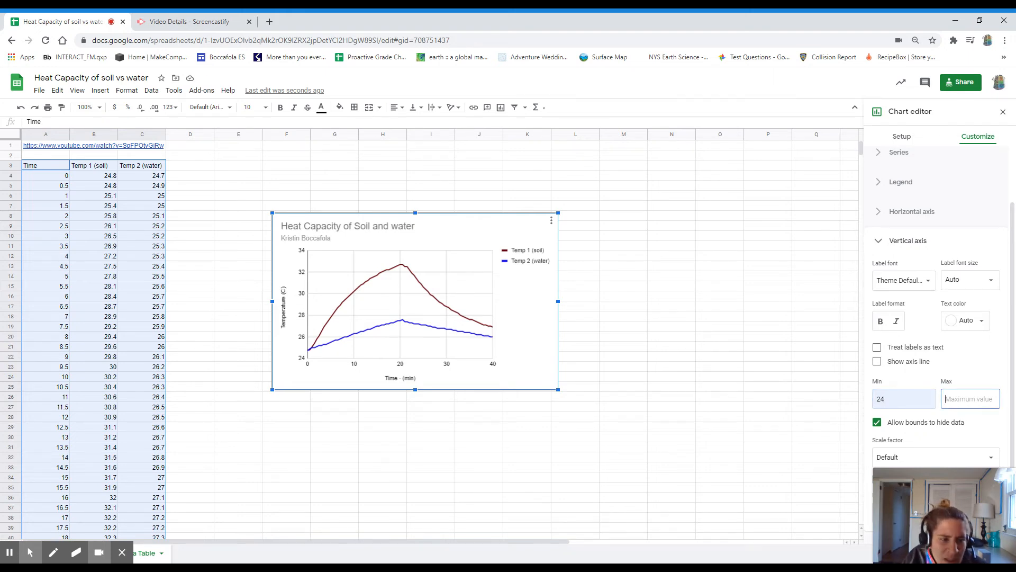
pyautogui.write('34')
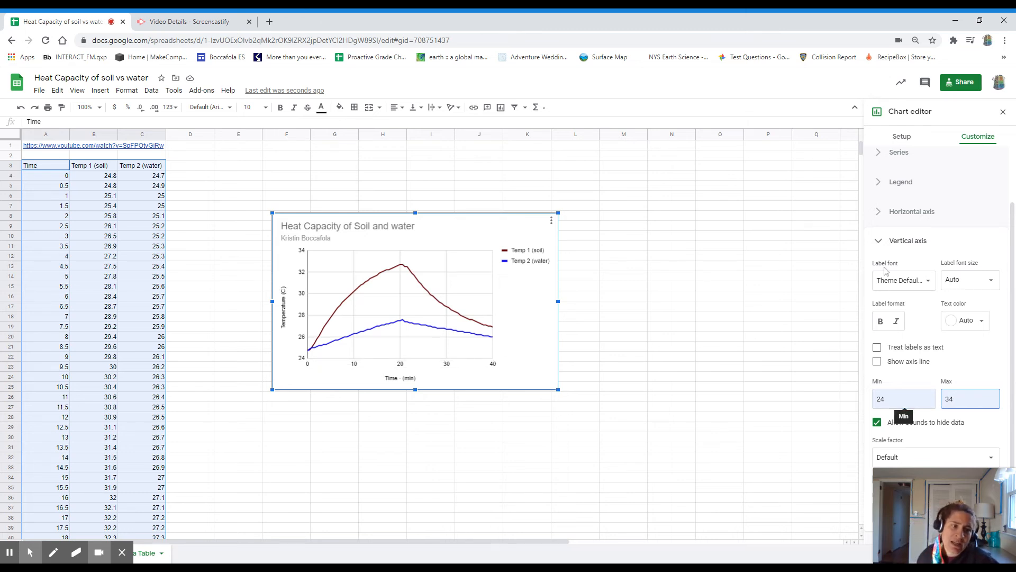
pyautogui.click(898, 244)
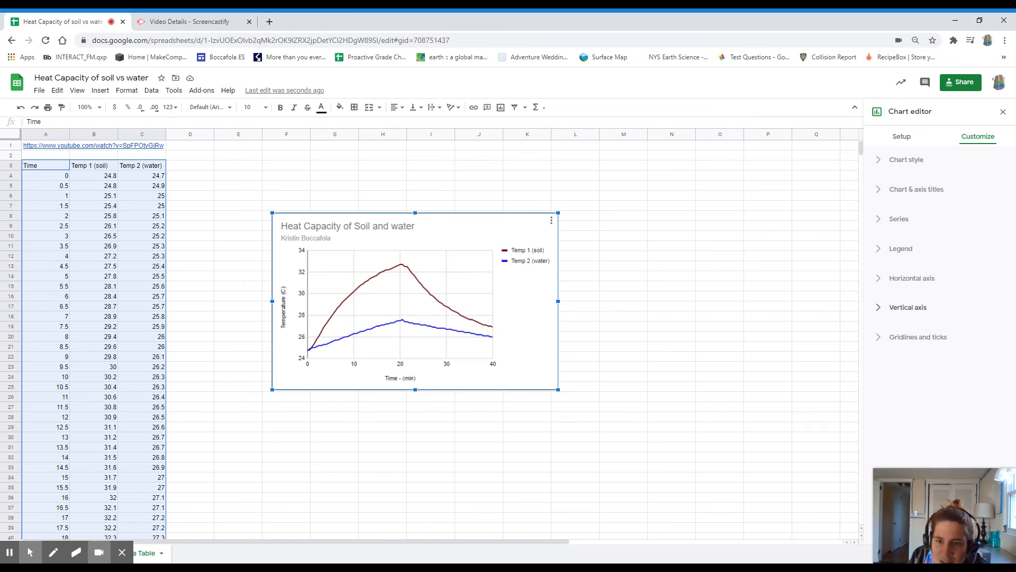
# Download the chart as a PDF document (.pdf)
pyautogui.click(552, 222)
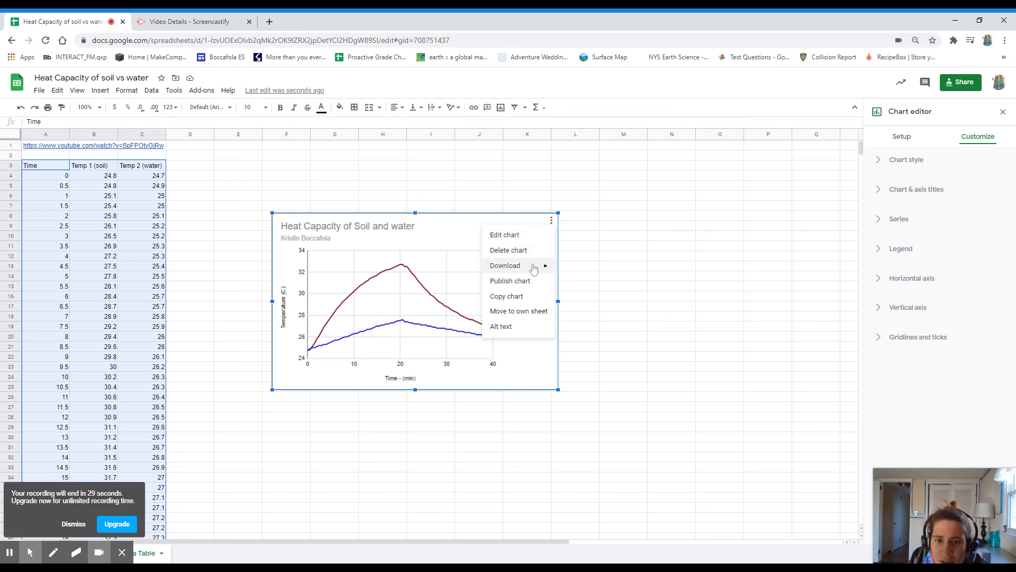
pyautogui.moveTo(529, 266)
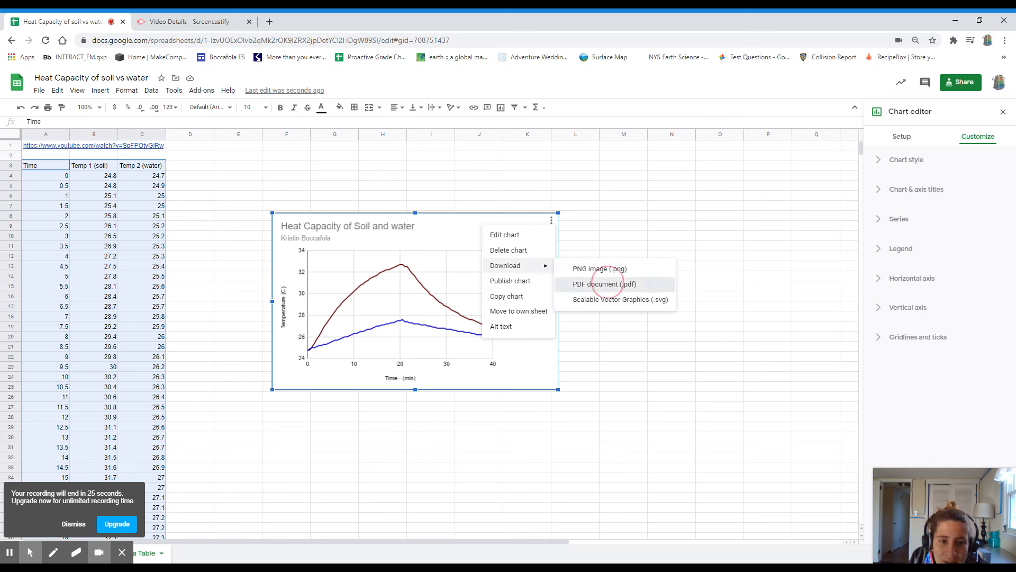
pyautogui.click(593, 284)
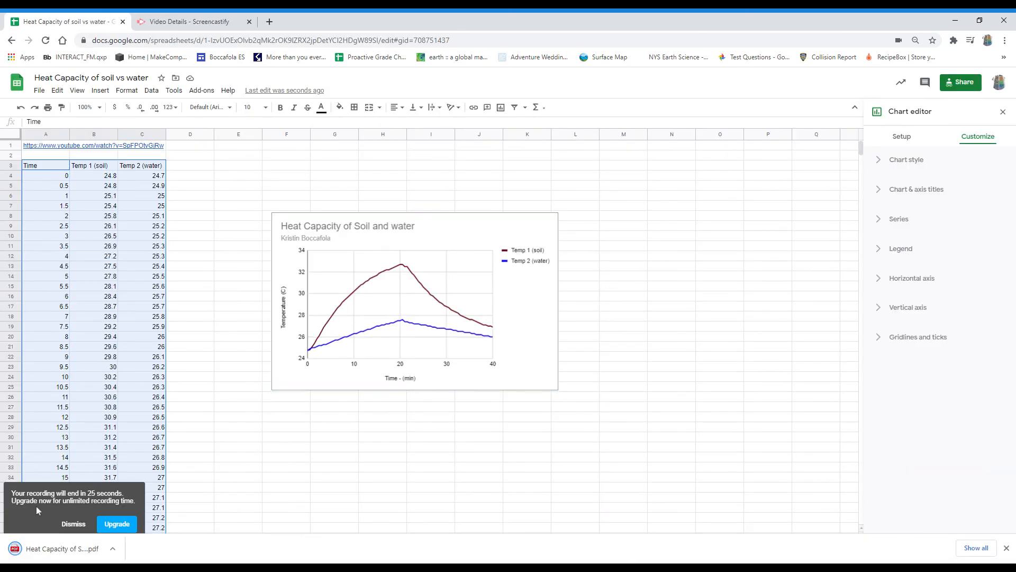